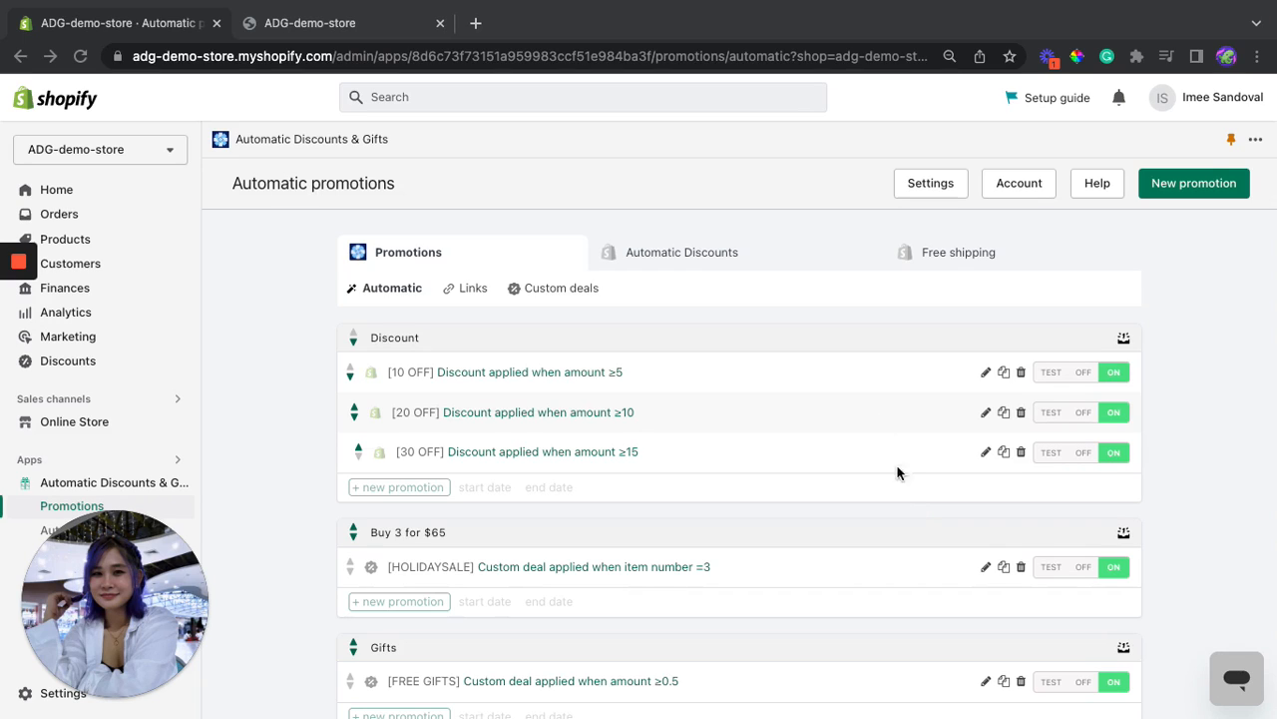
# Start a new promotion with Gift or Upsell as the benefit and open the product selection for its gift list
pyautogui.click(1200, 187)
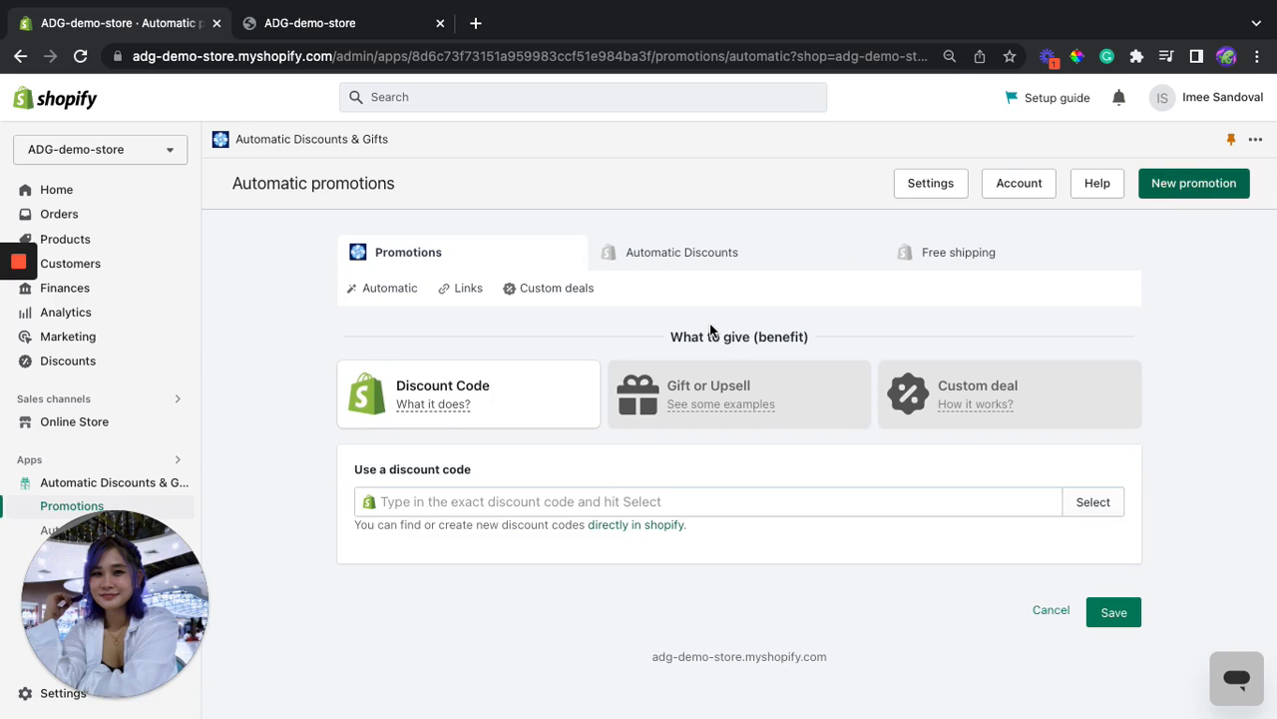
pyautogui.click(819, 400)
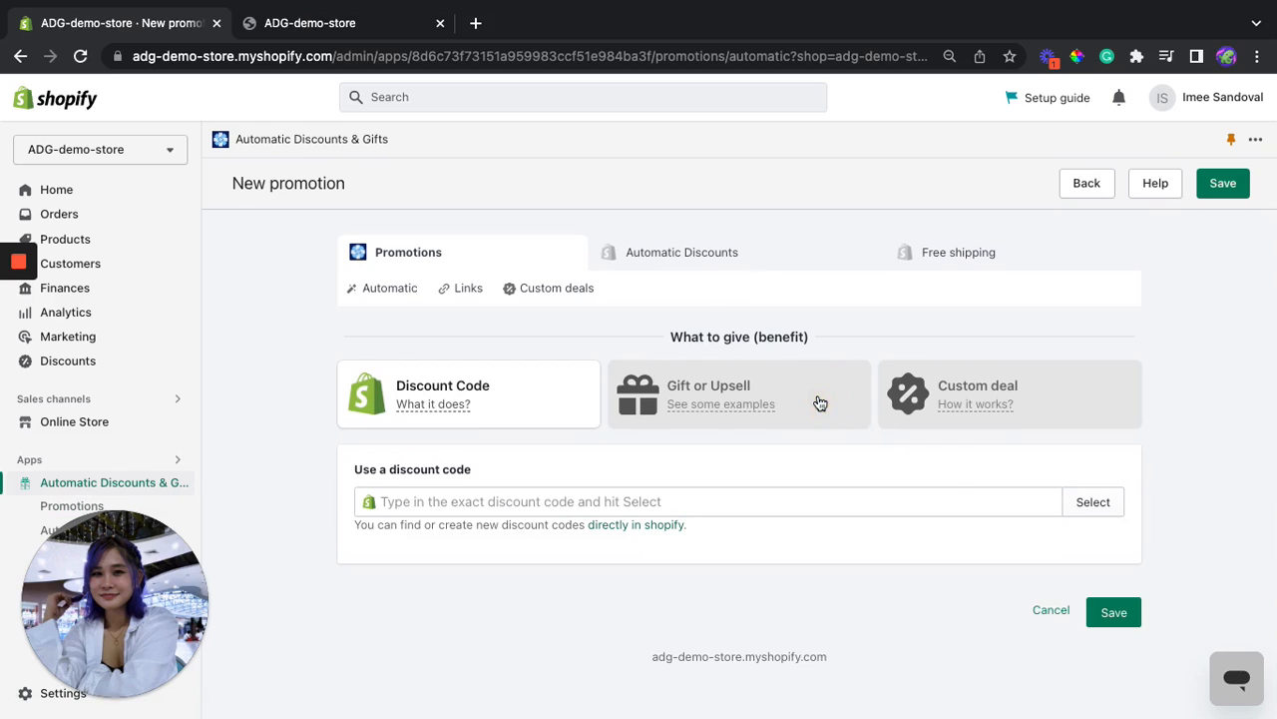
pyautogui.click(1100, 486)
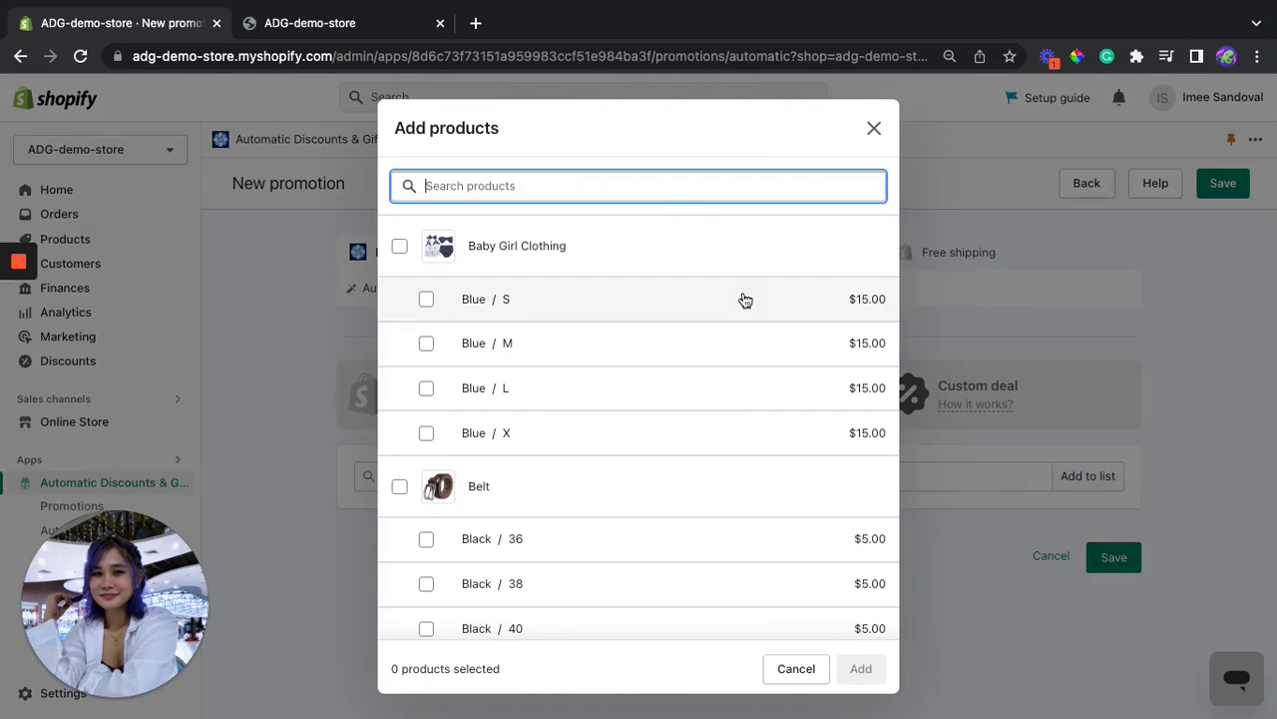
# Search the products for "mouse" and select the Mouse product with all its variants
pyautogui.click(639, 190)
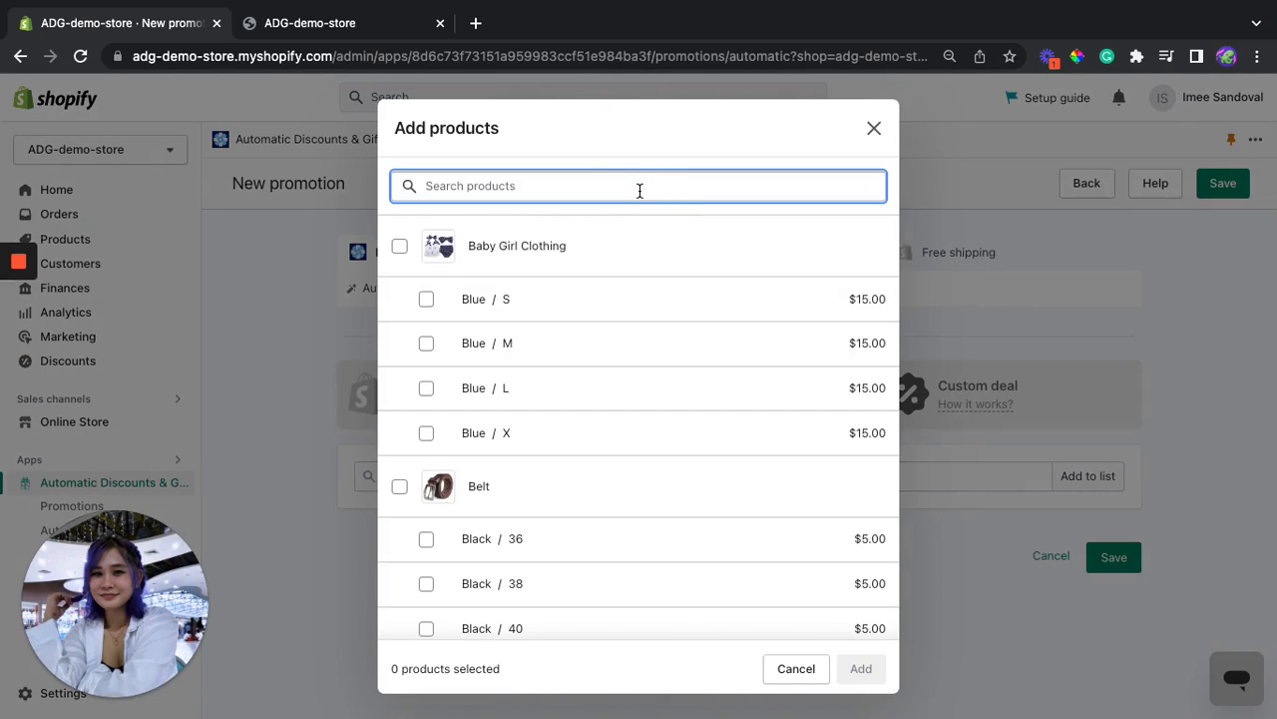
pyautogui.write('mouse')
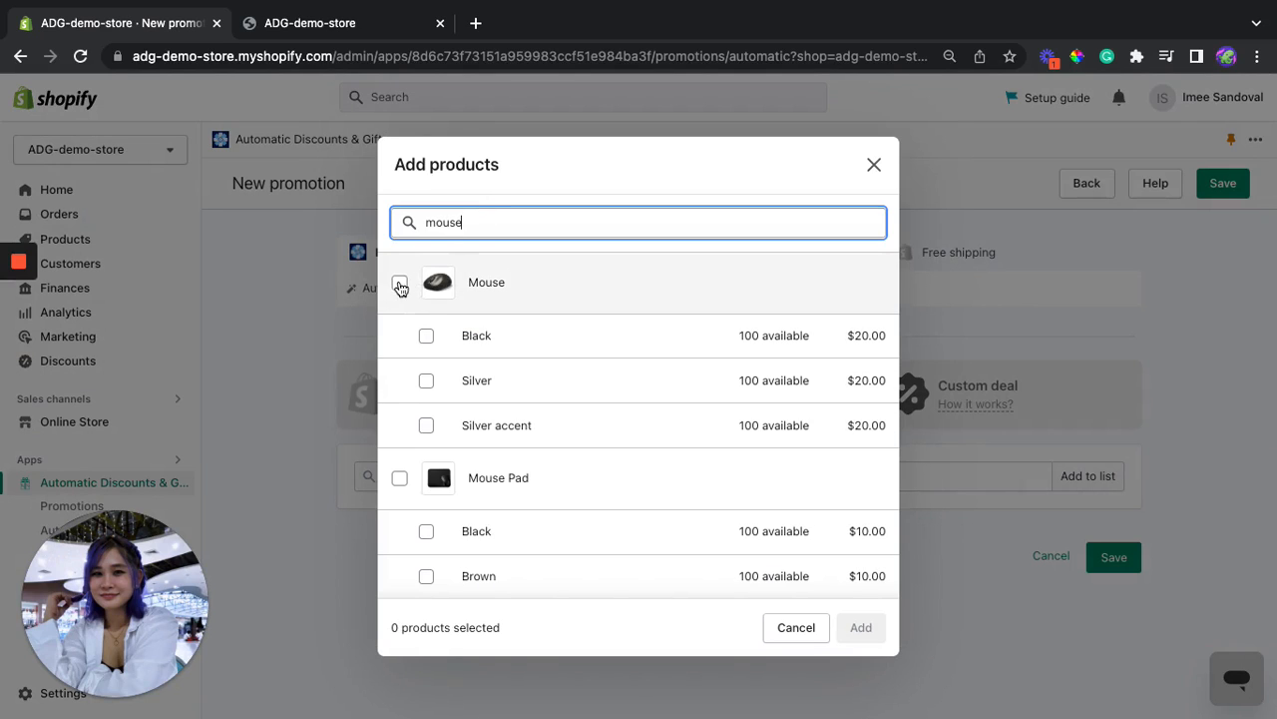
pyautogui.click(399, 282)
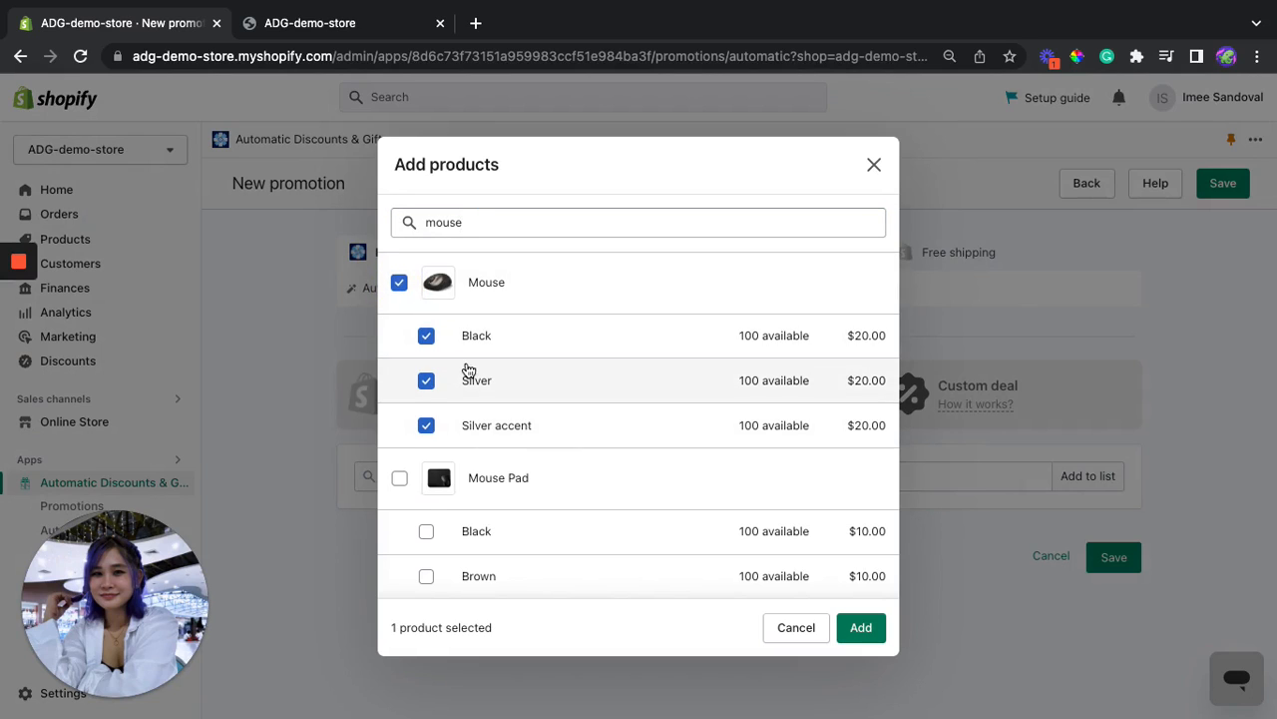
# Try excluding the Black and Silver accent variants of the Mouse and reselect both
pyautogui.click(428, 337)
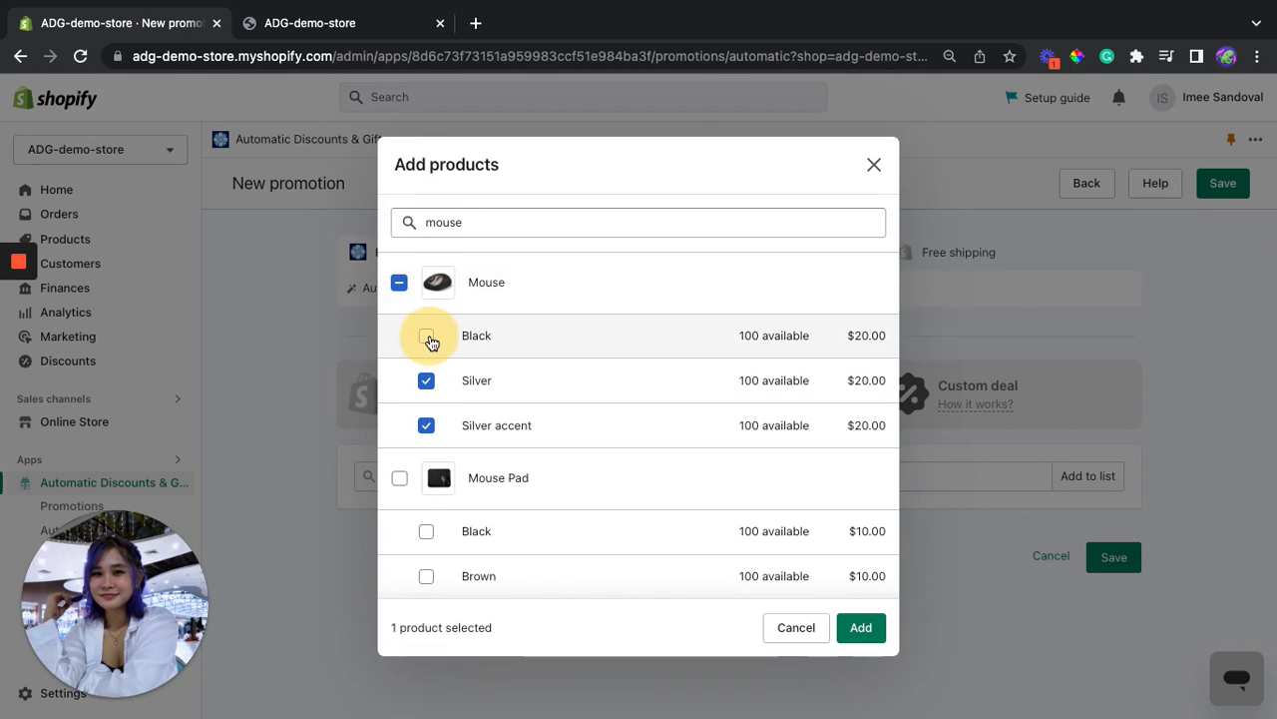
pyautogui.click(427, 429)
pyautogui.click(426, 339)
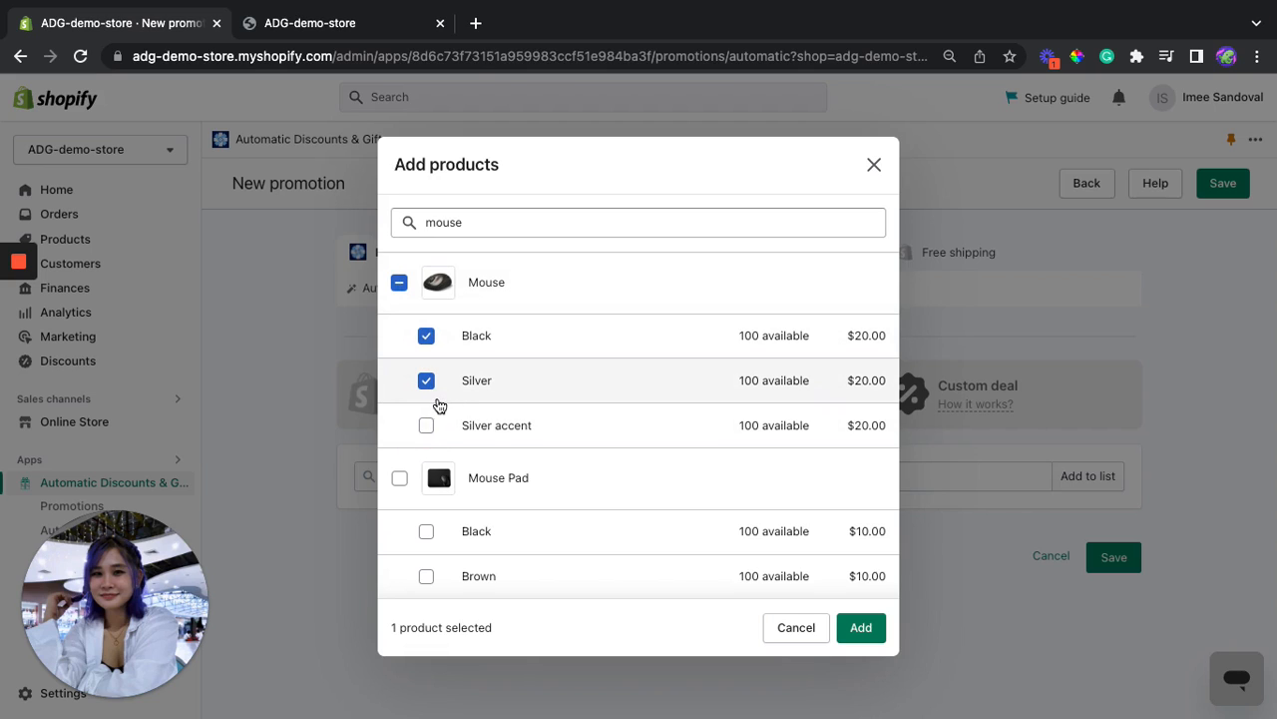
pyautogui.click(426, 425)
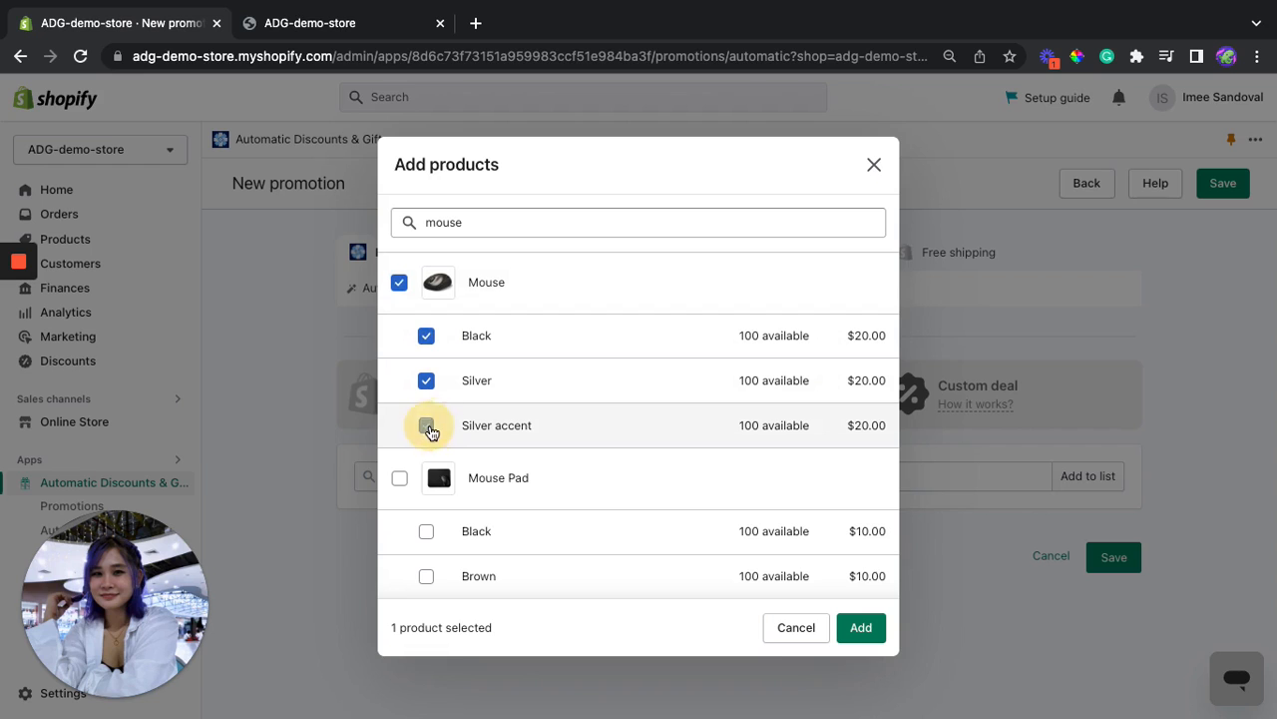
# Add the selected Mouse to the gift list and set its discount value to 100 percent
pyautogui.click(863, 627)
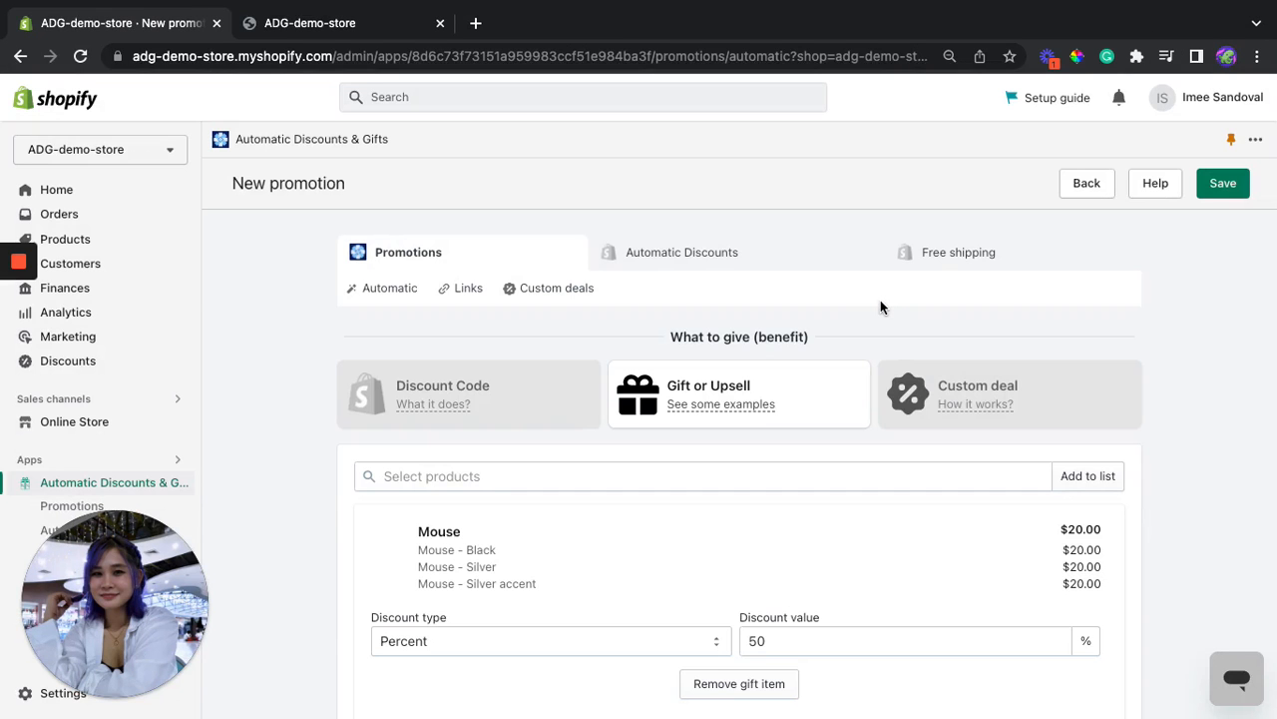
pyautogui.scroll(-3, 880, 299)
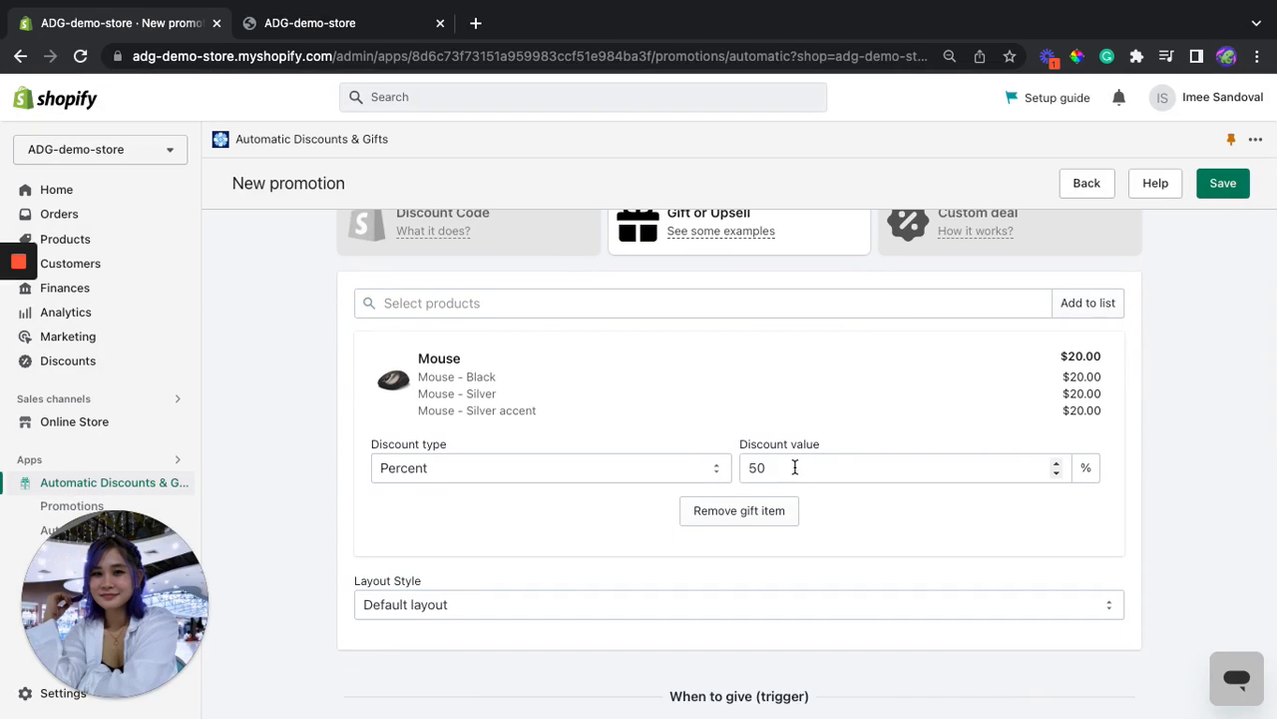
pyautogui.doubleClick(759, 468)
pyautogui.write('100')
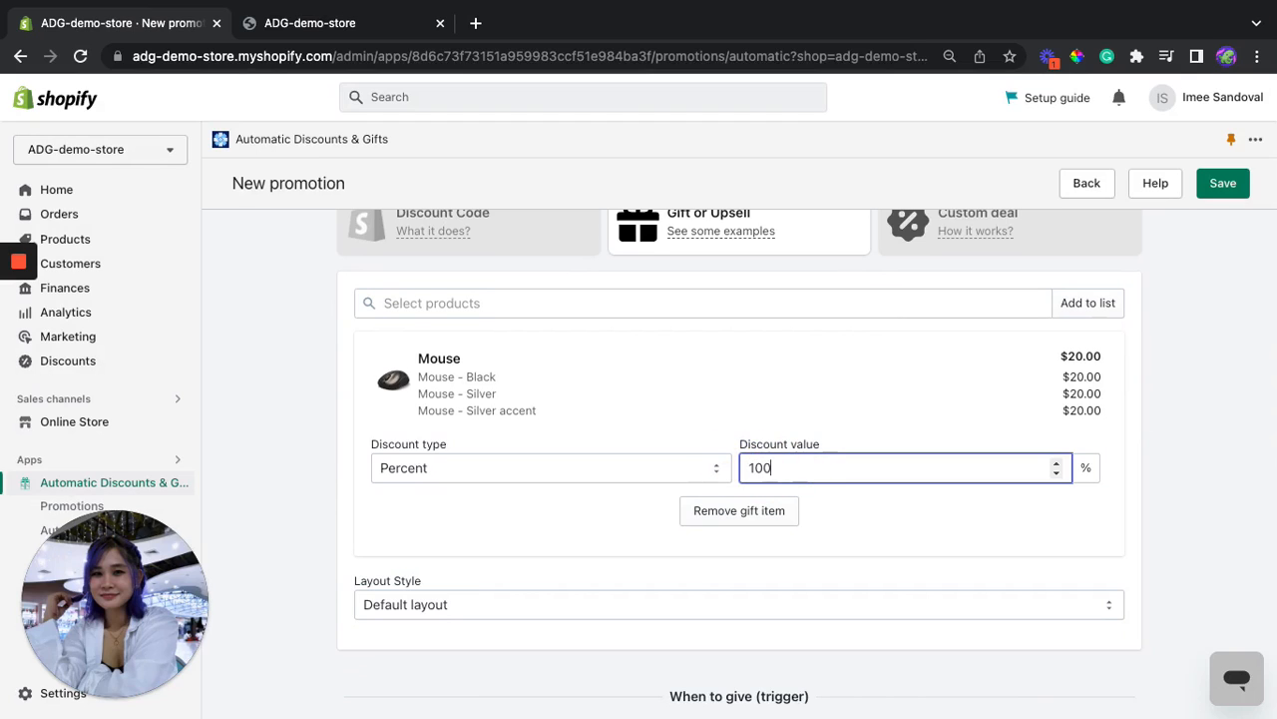
pyautogui.click(836, 445)
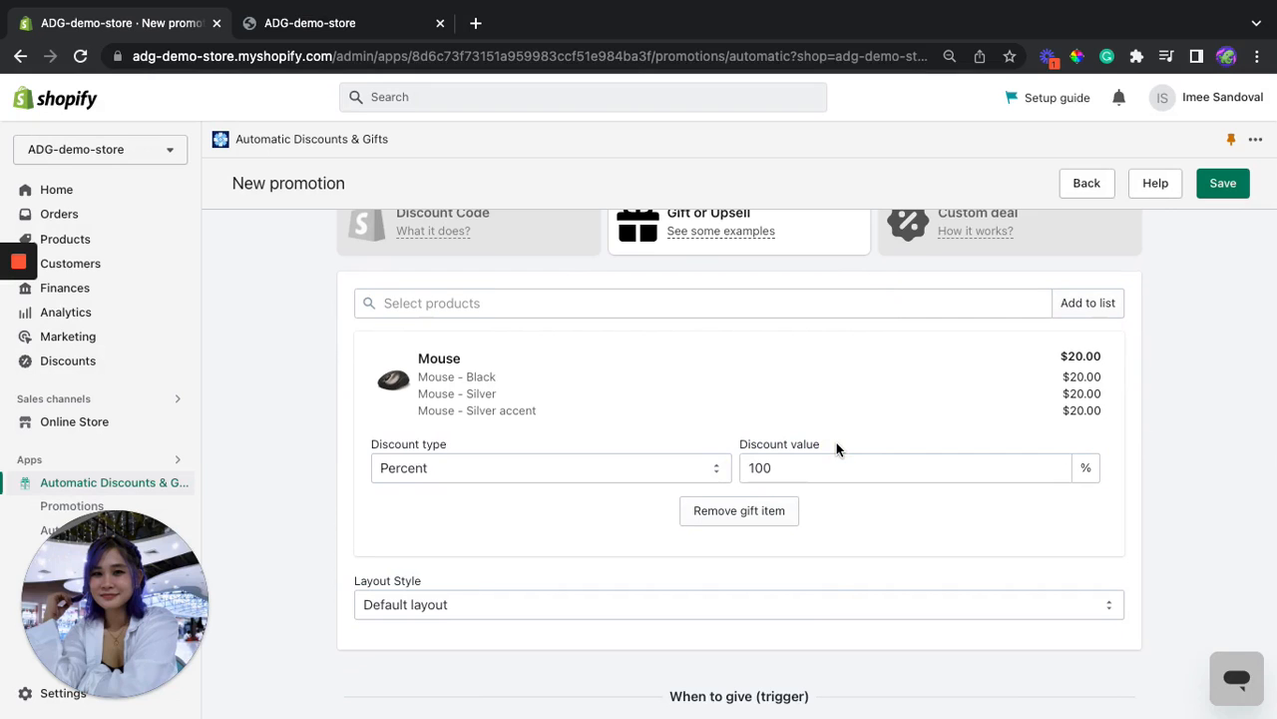
# Search the products for "mouse" and add the Mouse Pad with all its variants to the gift list
pyautogui.scroll(-3, 779, 389)
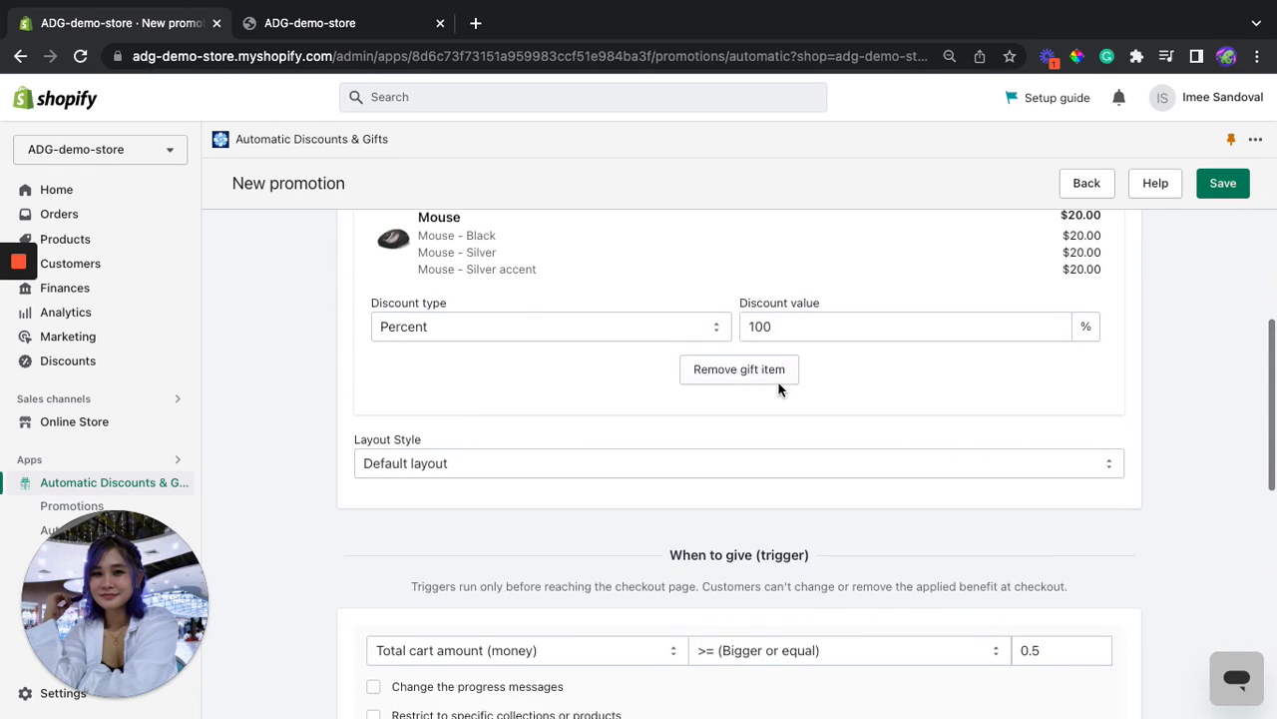
pyautogui.scroll(3, 778, 389)
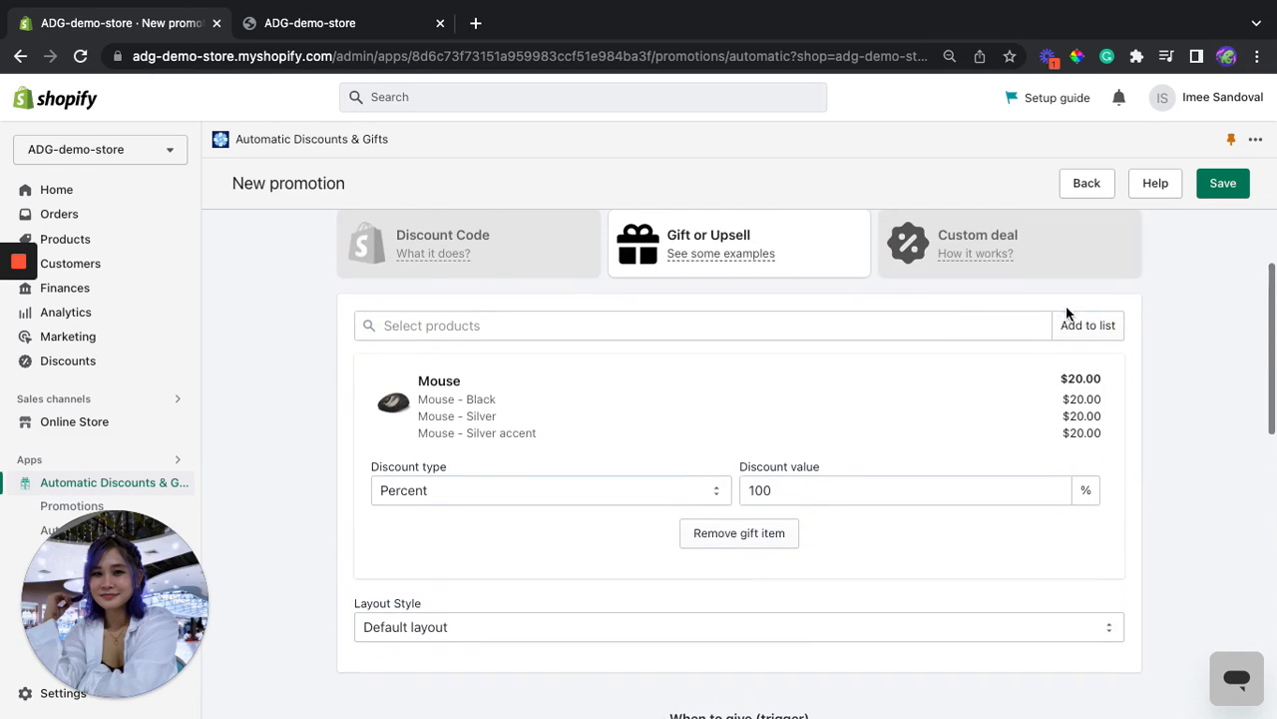
pyautogui.click(1101, 326)
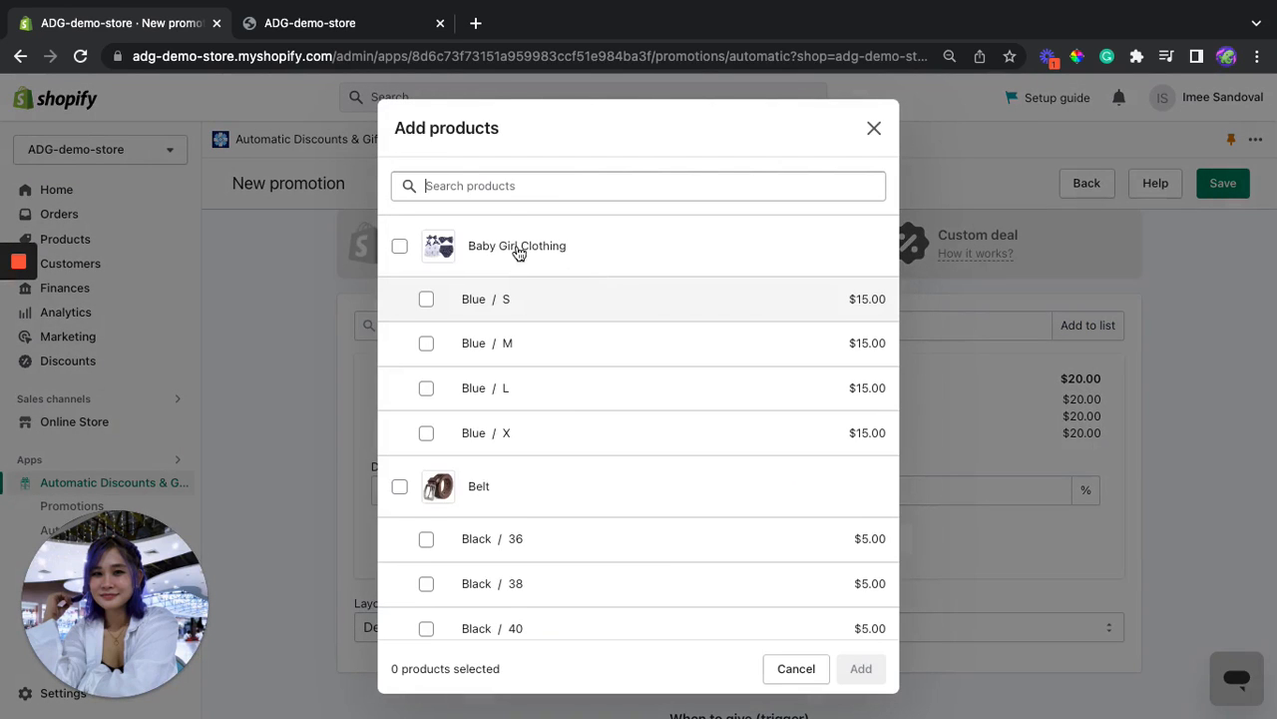
pyautogui.write('mouse')
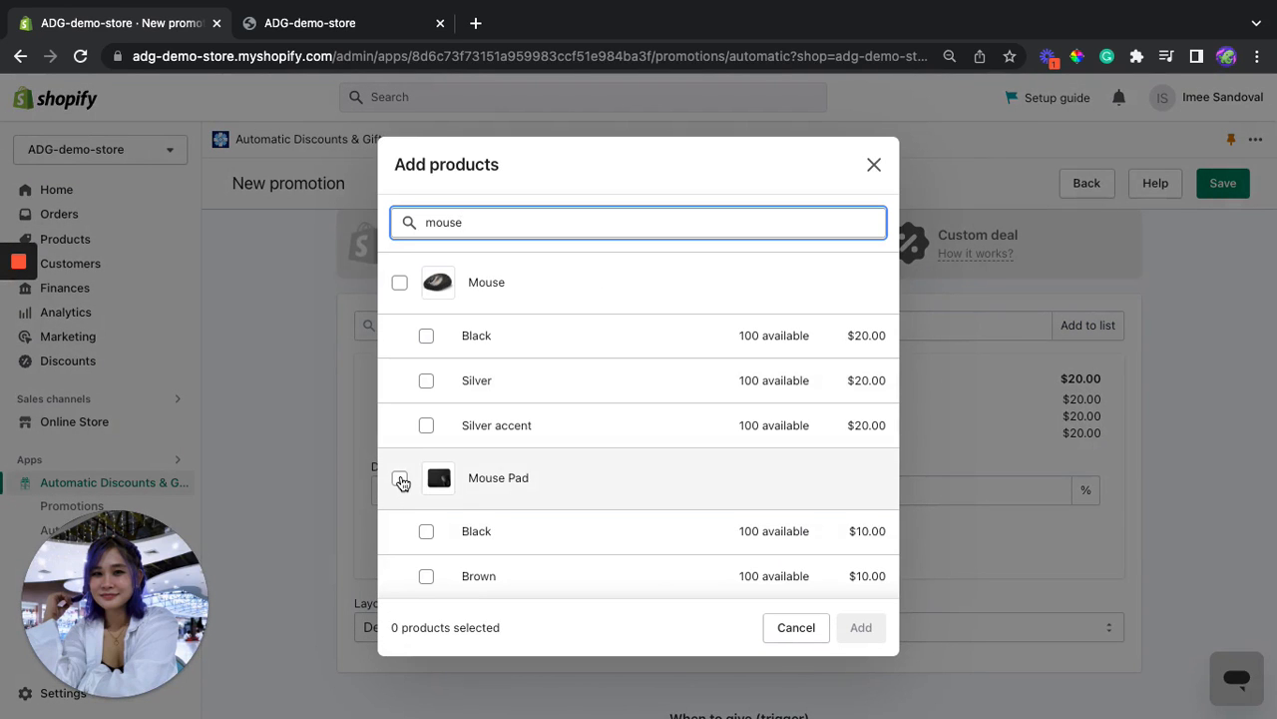
pyautogui.click(399, 478)
pyautogui.click(870, 626)
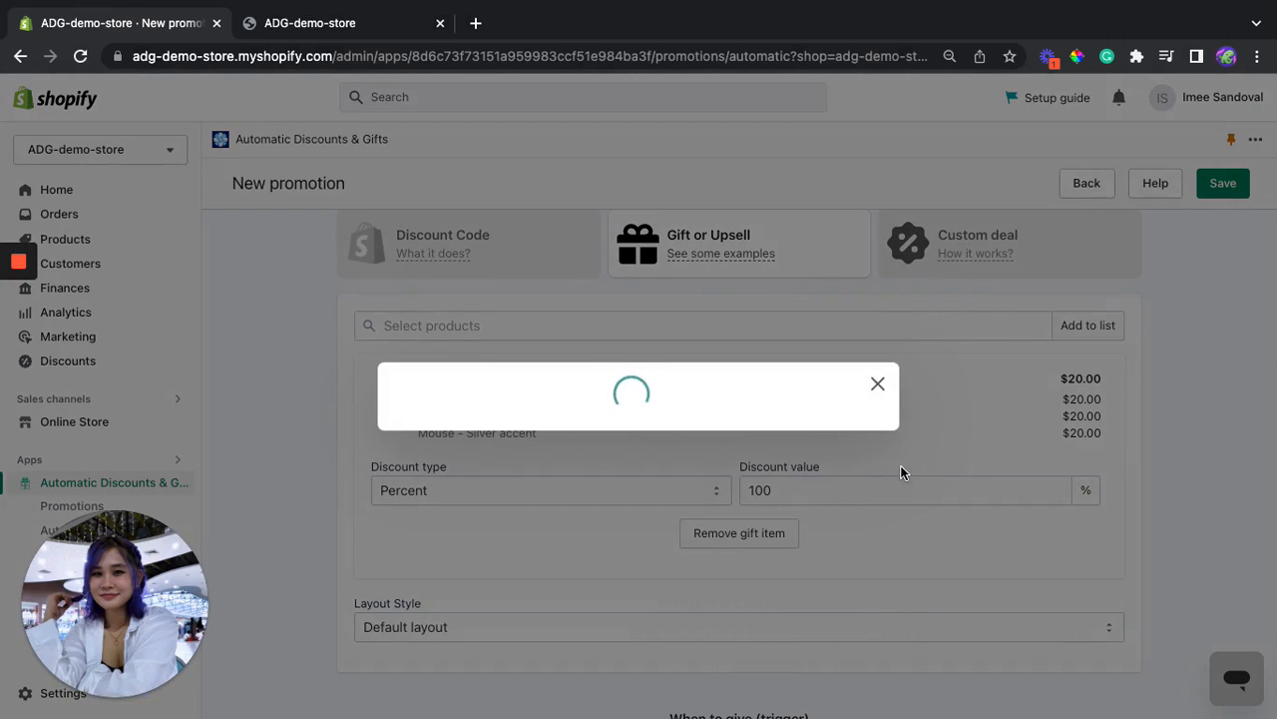
# Set the Mouse Pad's discount value to 100 percent
pyautogui.scroll(-5, 867, 417)
pyautogui.scroll(-1, 867, 417)
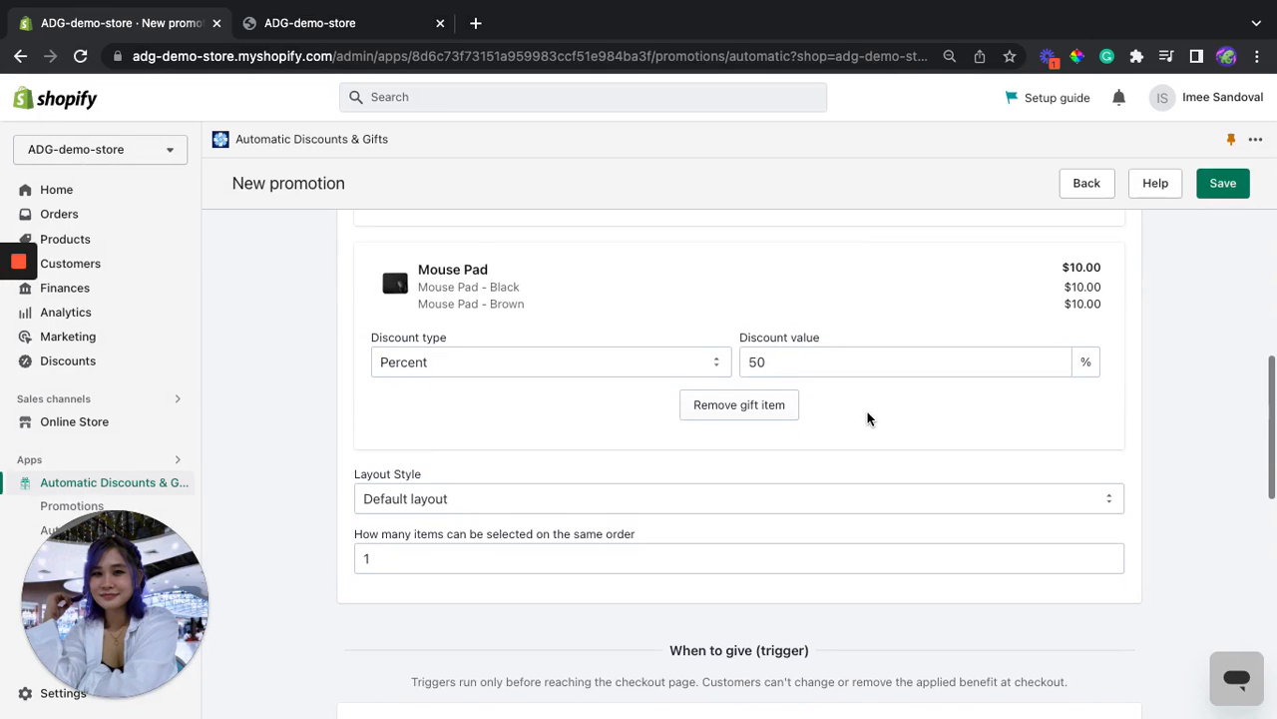
pyautogui.moveTo(764, 362); pyautogui.dragTo(737, 369)
pyautogui.write('100')
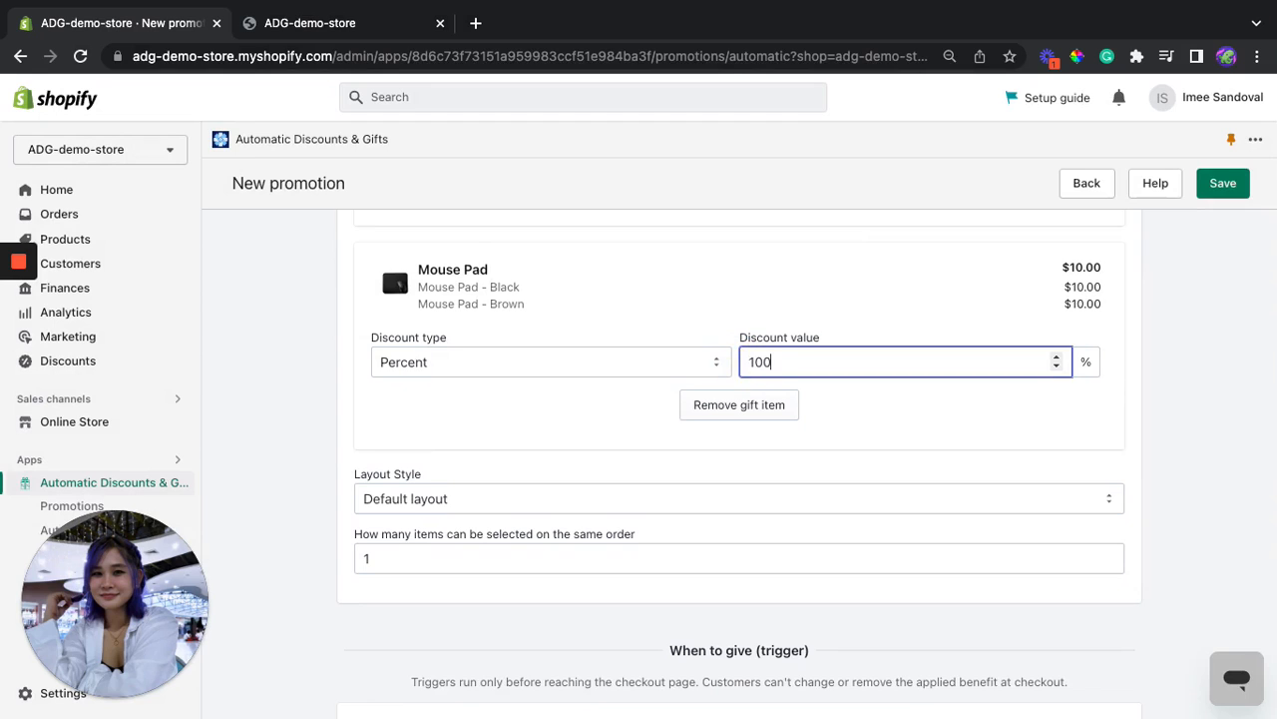
pyautogui.click(1113, 396)
# Set how many gift items can be selected on the same order to 2
pyautogui.scroll(-2, 658, 407)
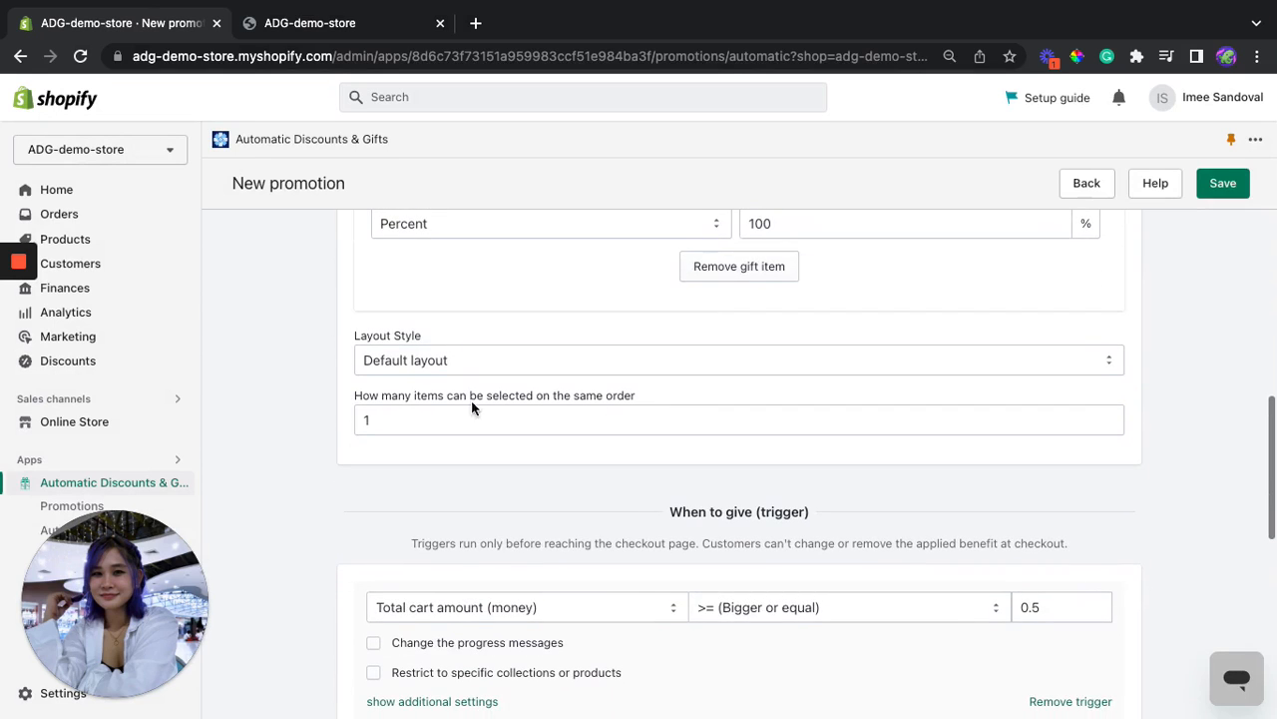
pyautogui.scroll(1, 431, 407)
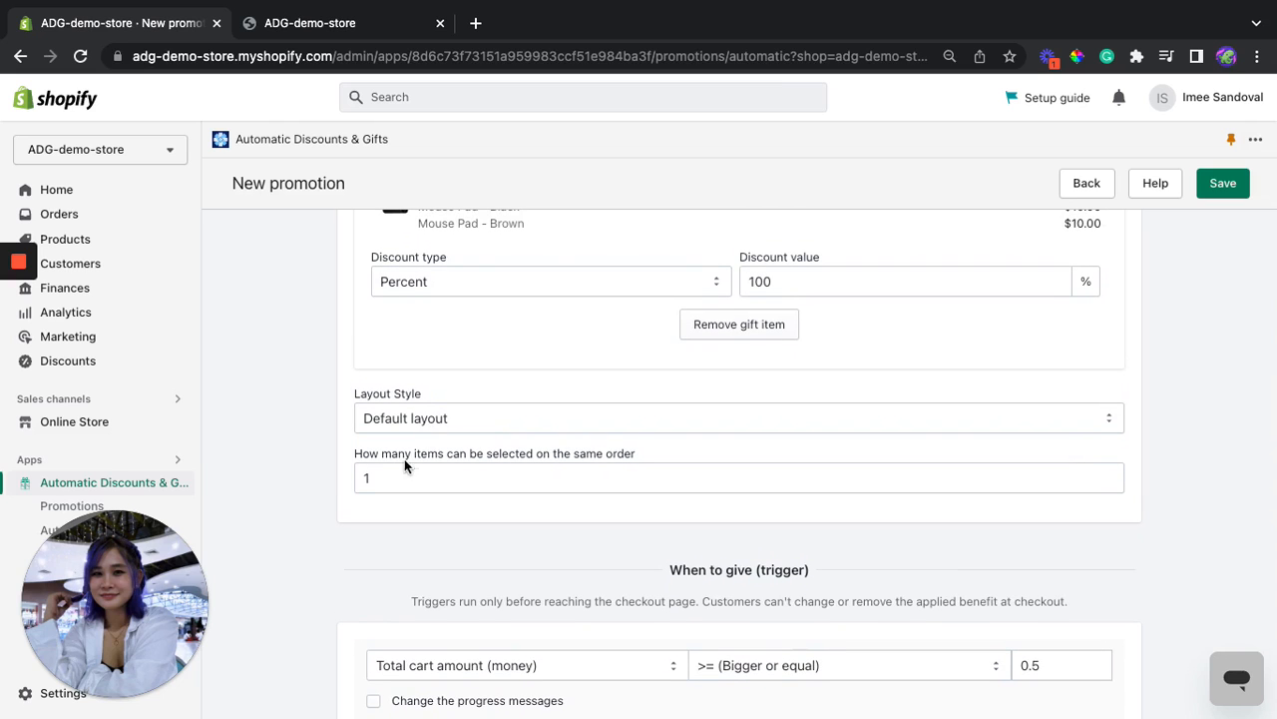
pyautogui.scroll(4, 551, 382)
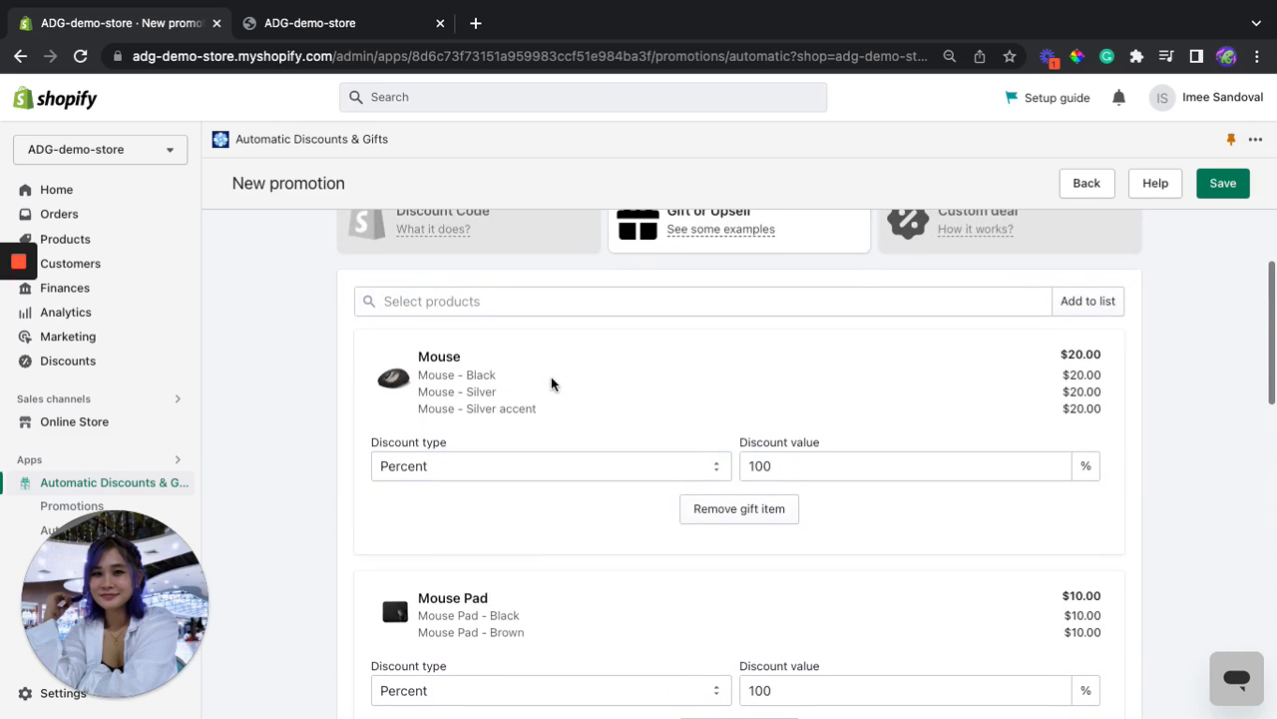
pyautogui.scroll(-4, 551, 380)
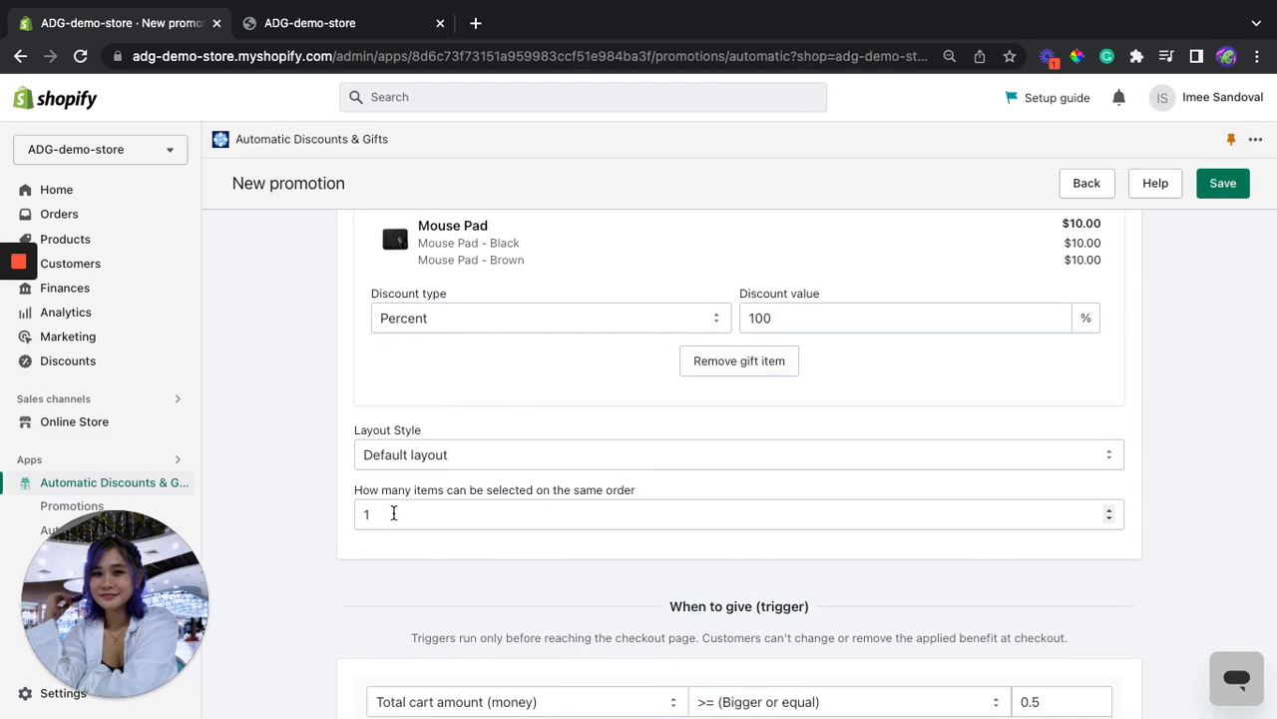
pyautogui.moveTo(393, 513); pyautogui.dragTo(356, 513)
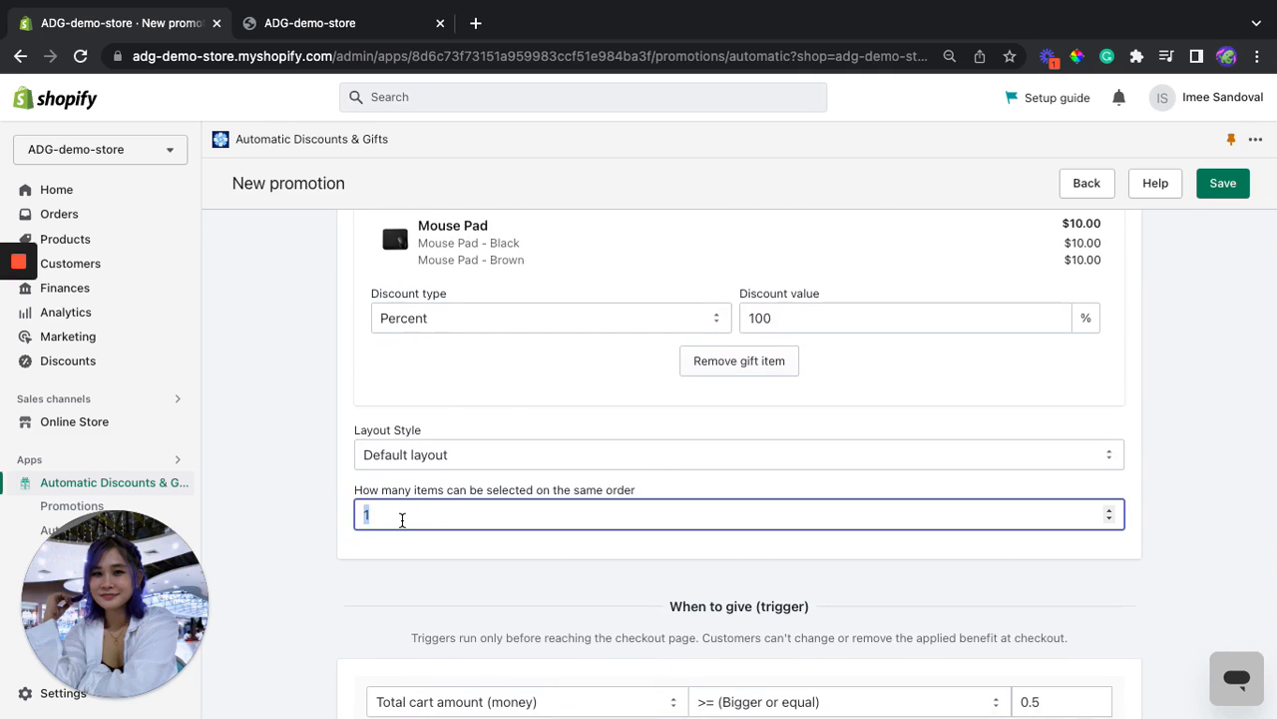
pyautogui.click(410, 540)
pyautogui.scroll(-3, 410, 540)
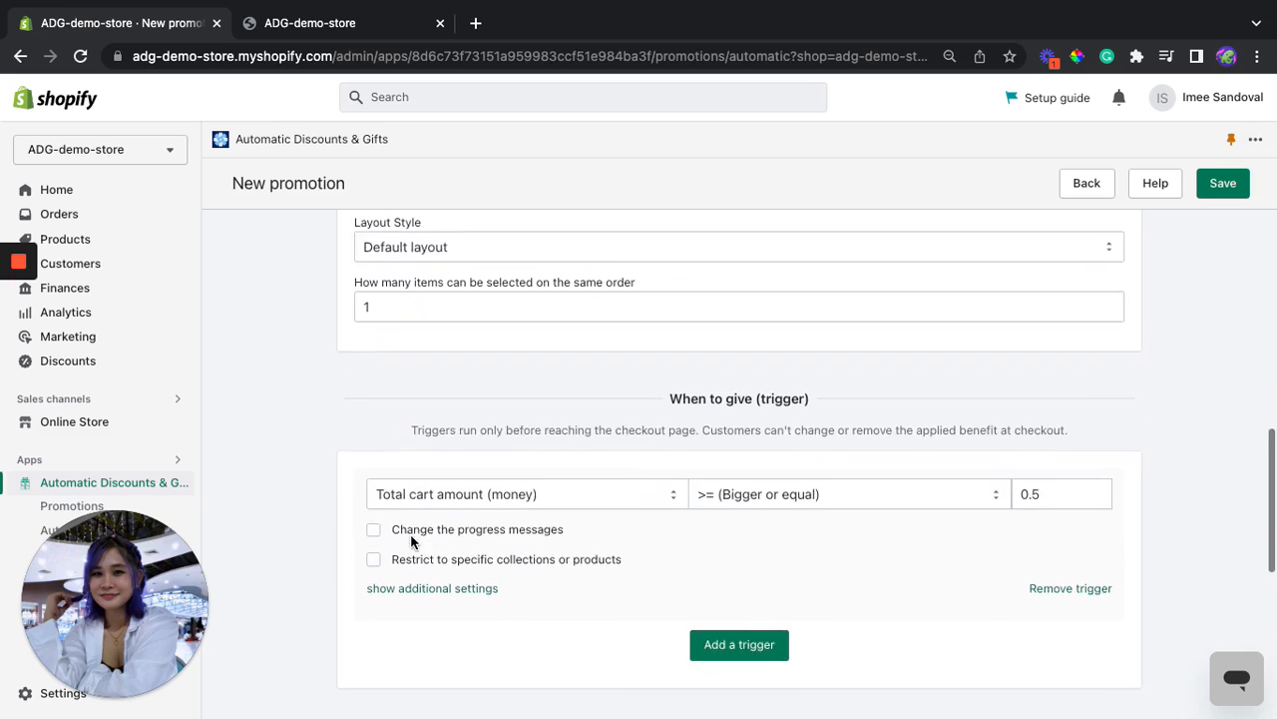
pyautogui.scroll(-1, 410, 540)
pyautogui.scroll(1, 410, 540)
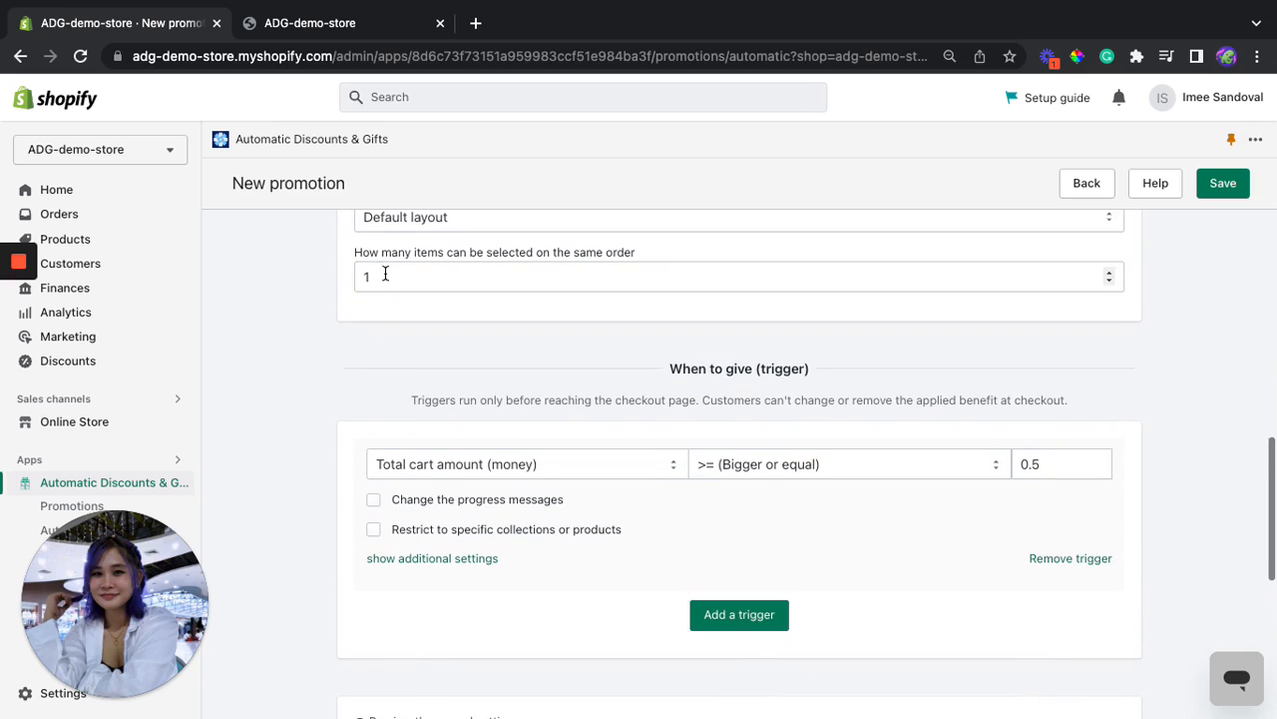
pyautogui.moveTo(385, 274); pyautogui.dragTo(361, 276)
pyautogui.click(468, 368)
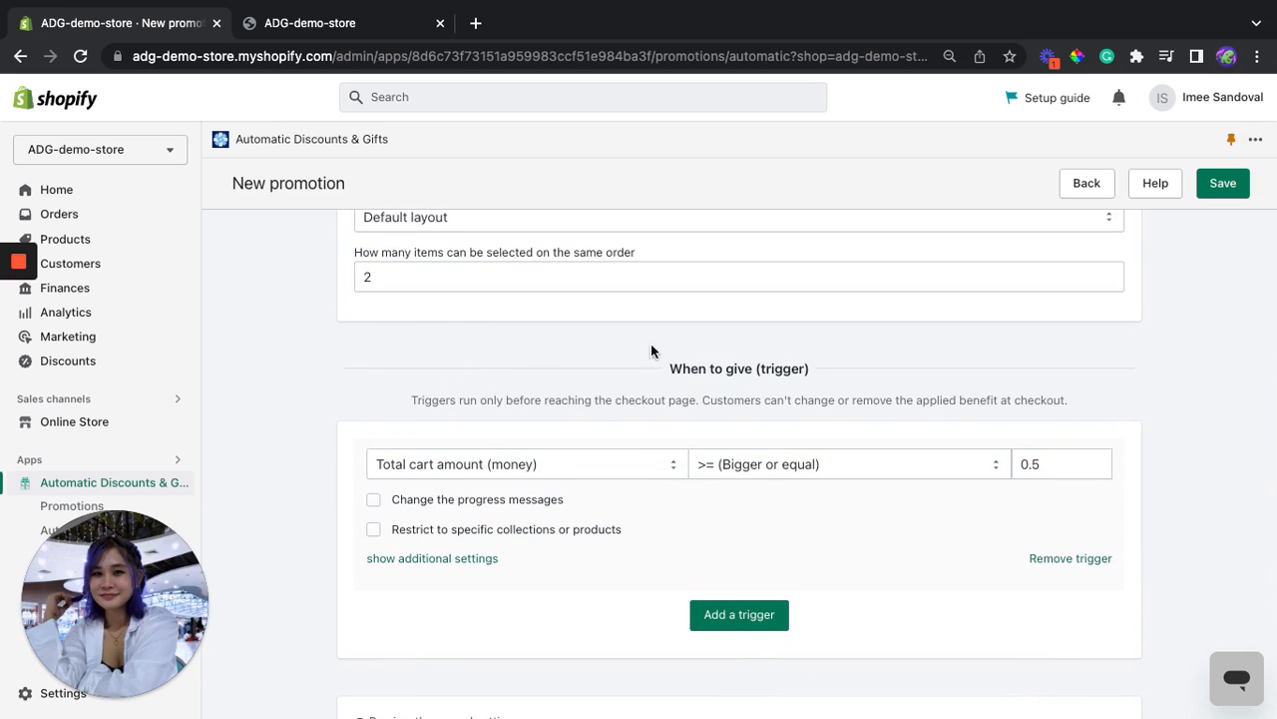
# Set the promotion's trigger to number of items in cart bigger than or equal to 1
pyautogui.scroll(-1, 711, 357)
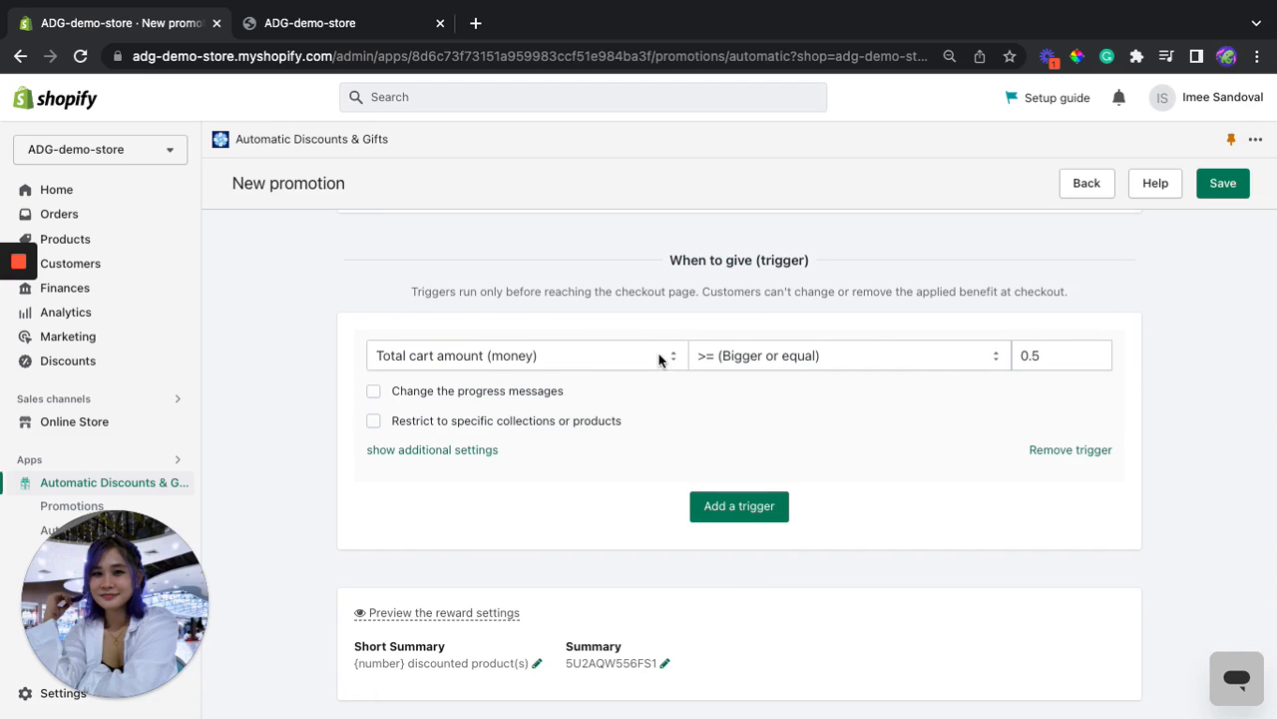
pyautogui.scroll(5, 736, 349)
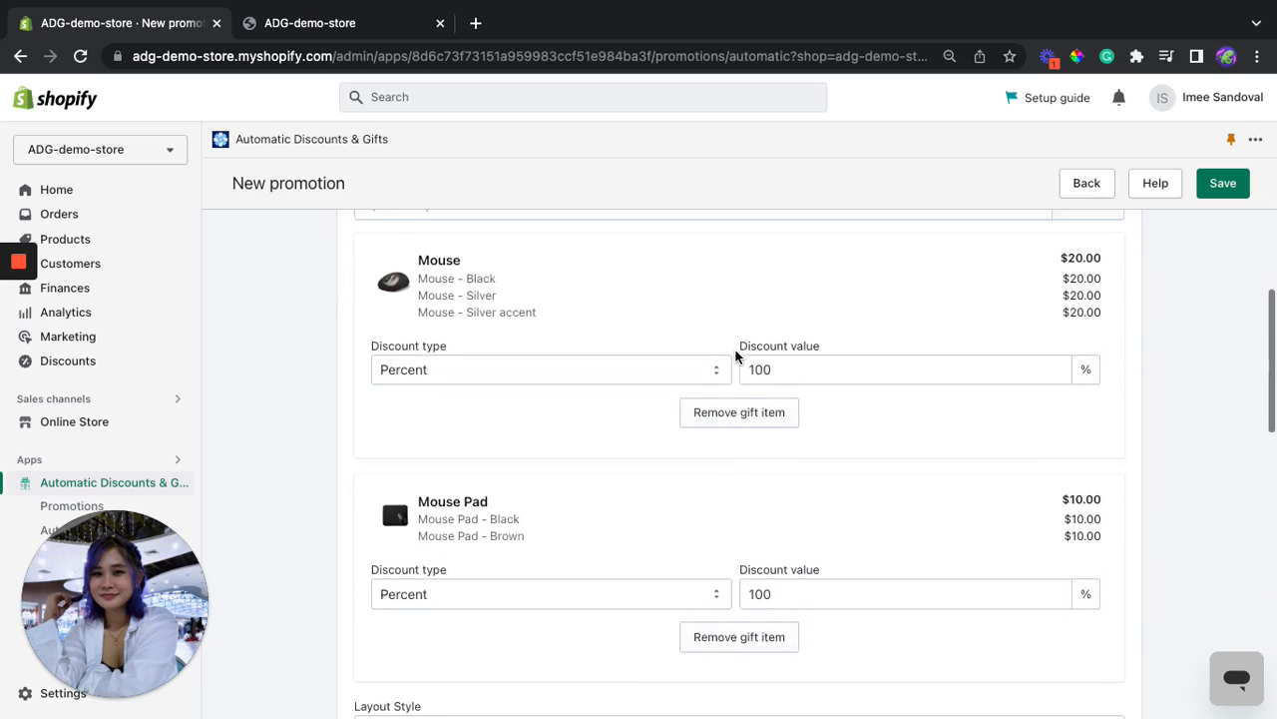
pyautogui.scroll(-5, 599, 576)
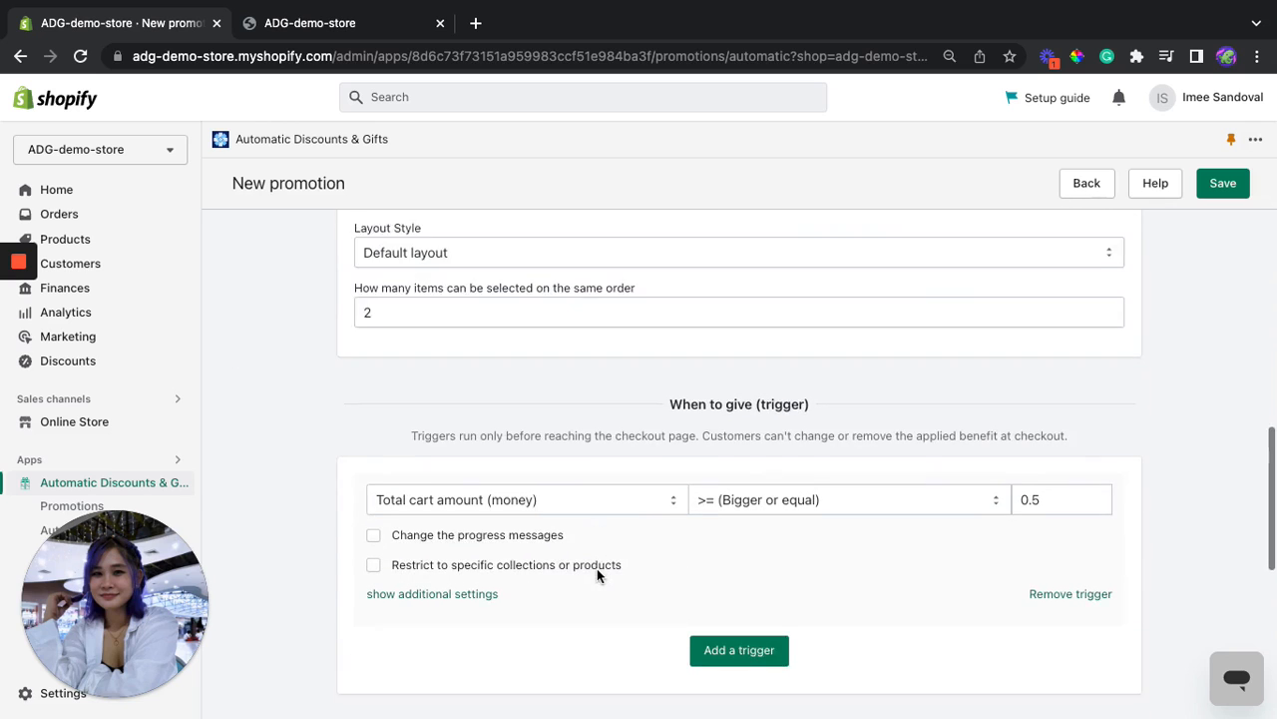
pyautogui.scroll(-1, 597, 568)
pyautogui.click(585, 425)
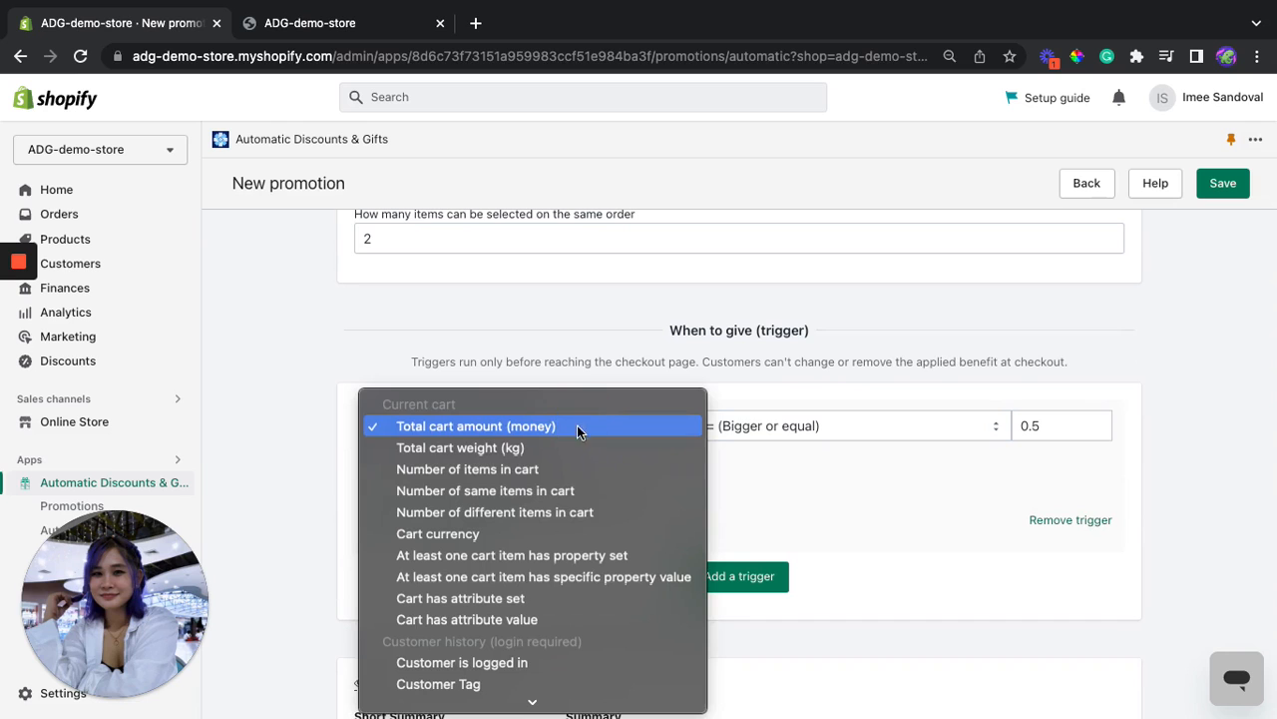
pyautogui.click(459, 469)
pyautogui.scroll(-2, 717, 329)
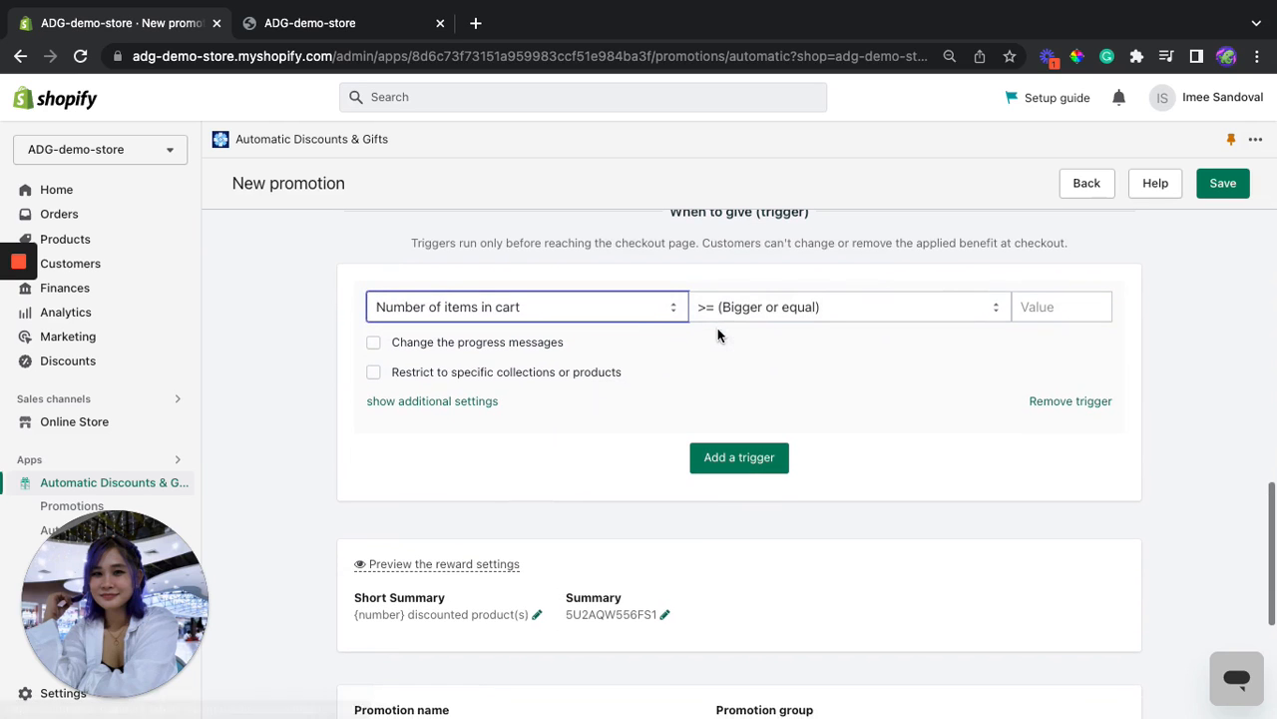
pyautogui.click(1055, 303)
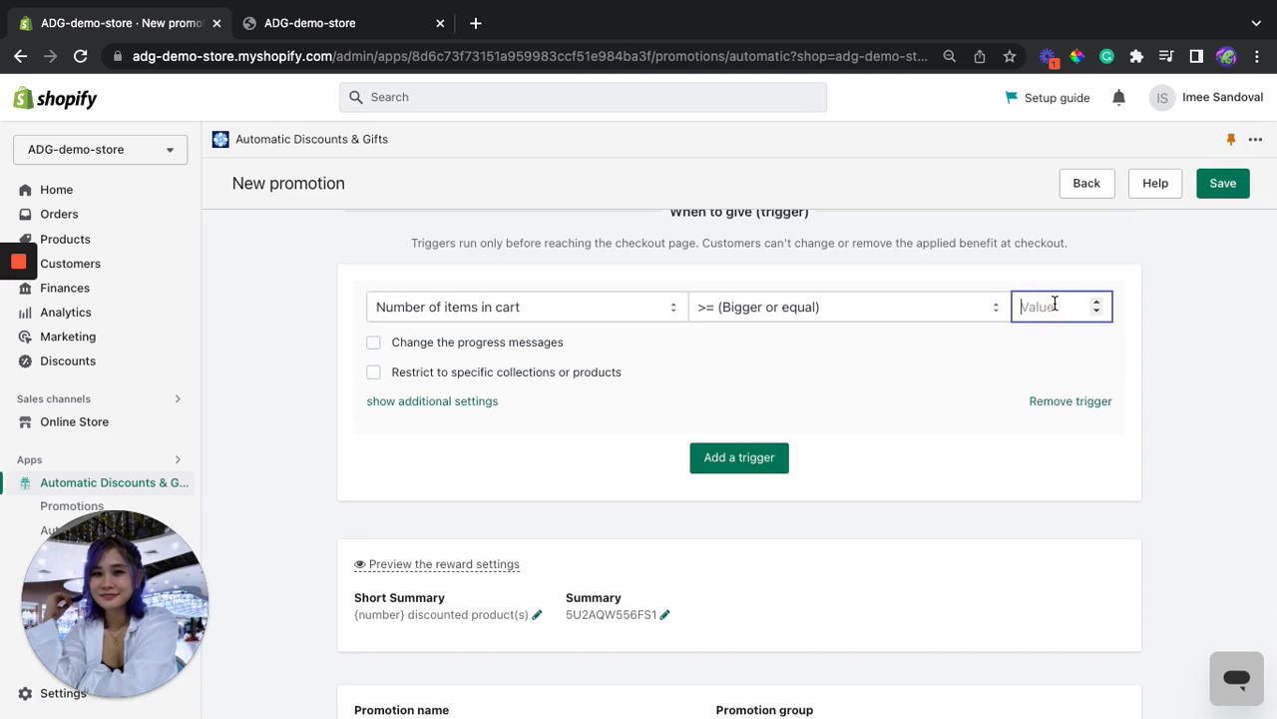
pyautogui.write('1')
pyautogui.click(838, 272)
pyautogui.scroll(-1, 553, 320)
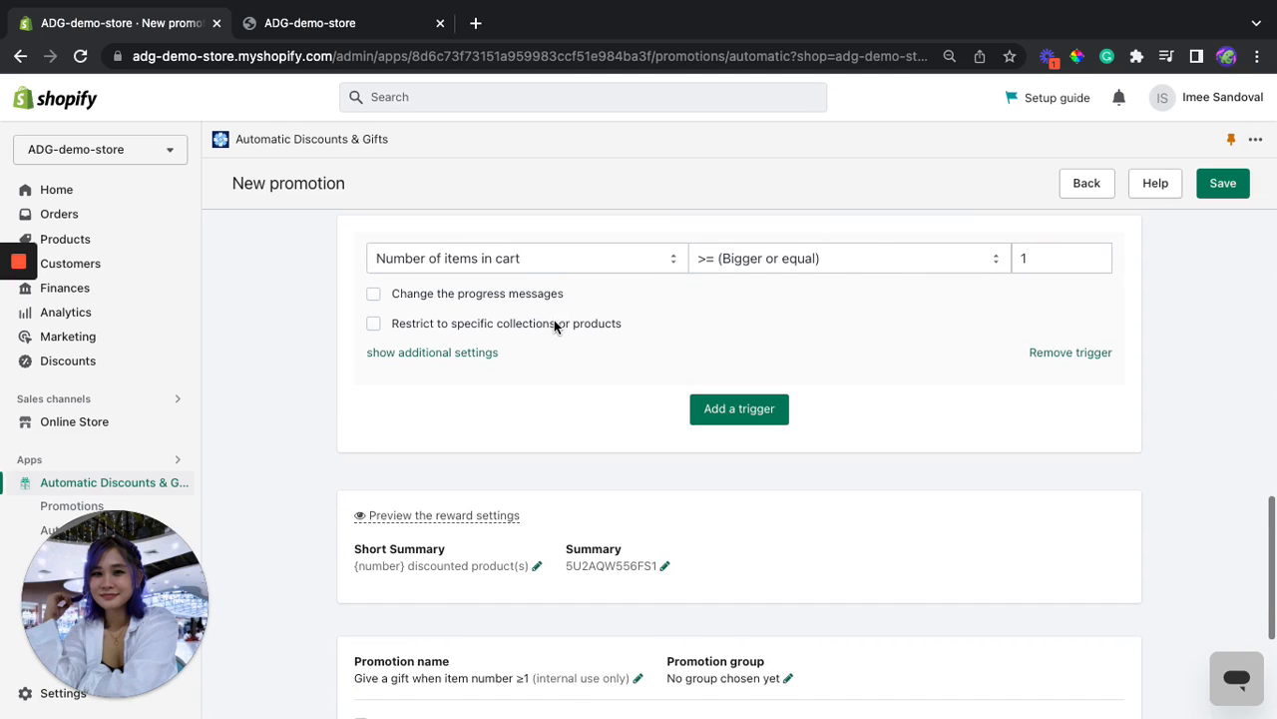
# Restrict the trigger to specific products, searching for "keyboard" and adding the Keyboard with all its variants
pyautogui.scroll(1, 554, 319)
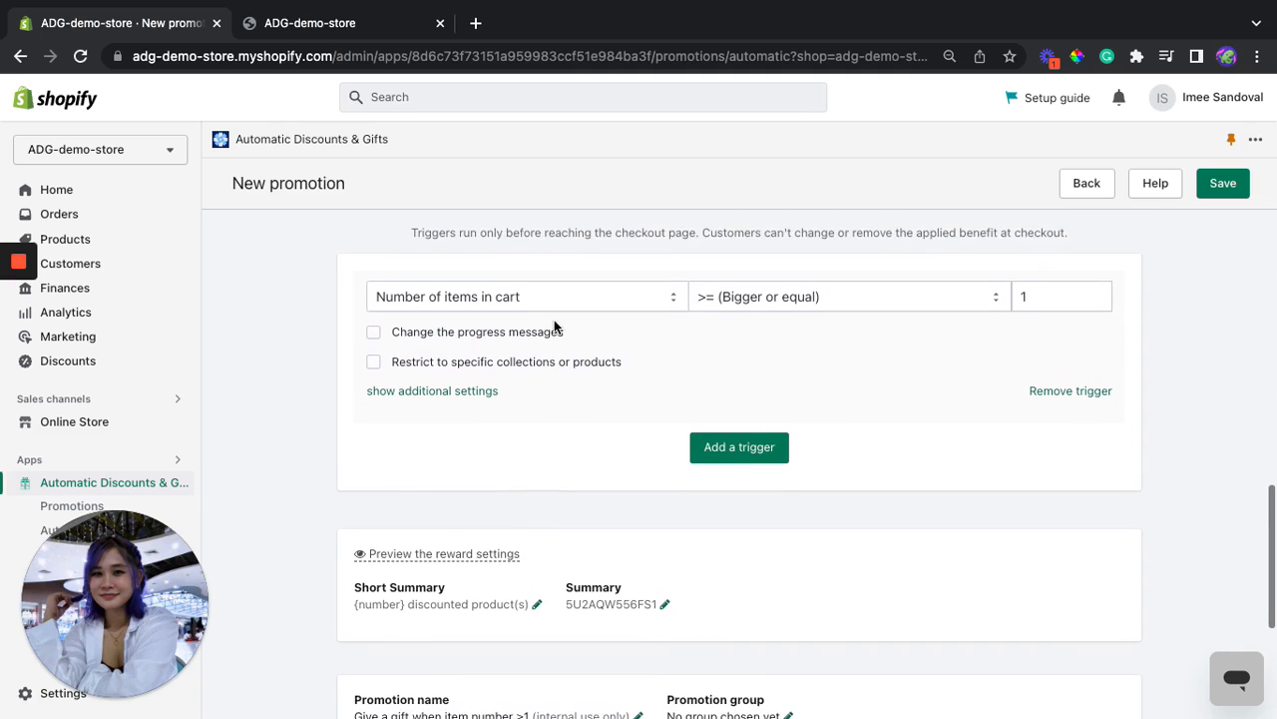
pyautogui.click(375, 370)
pyautogui.click(1060, 391)
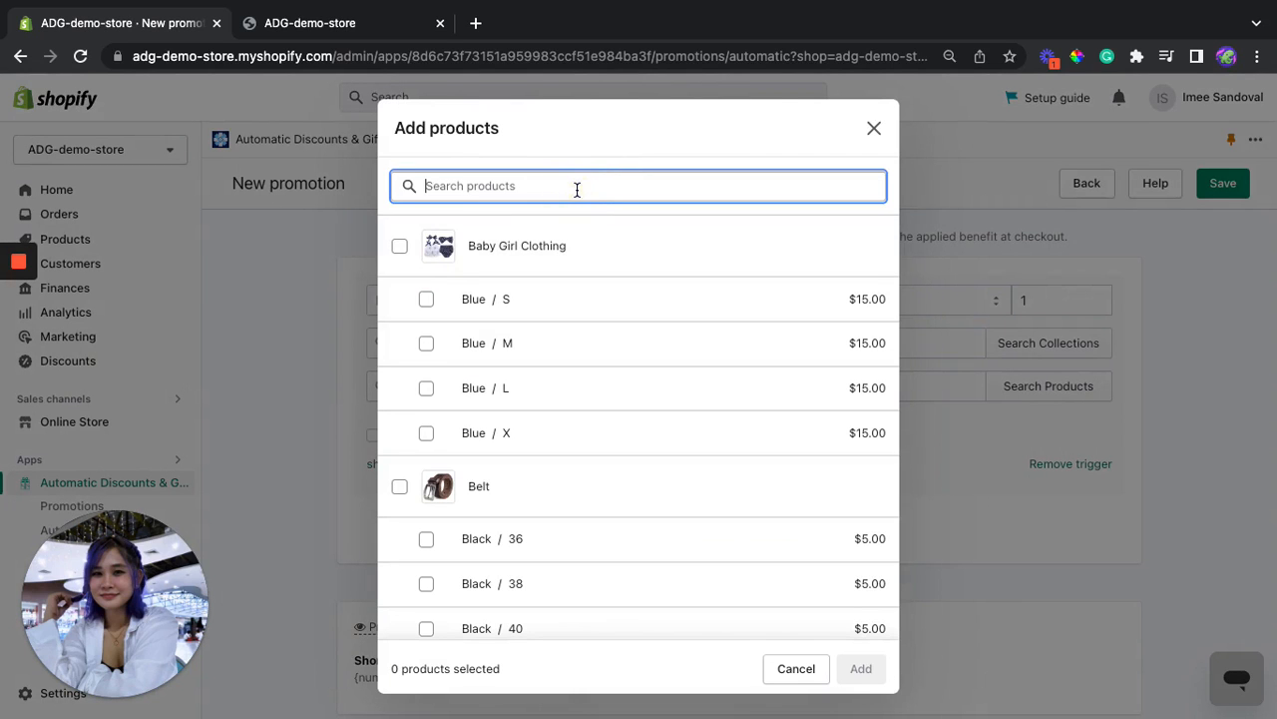
pyautogui.write('keyboard')
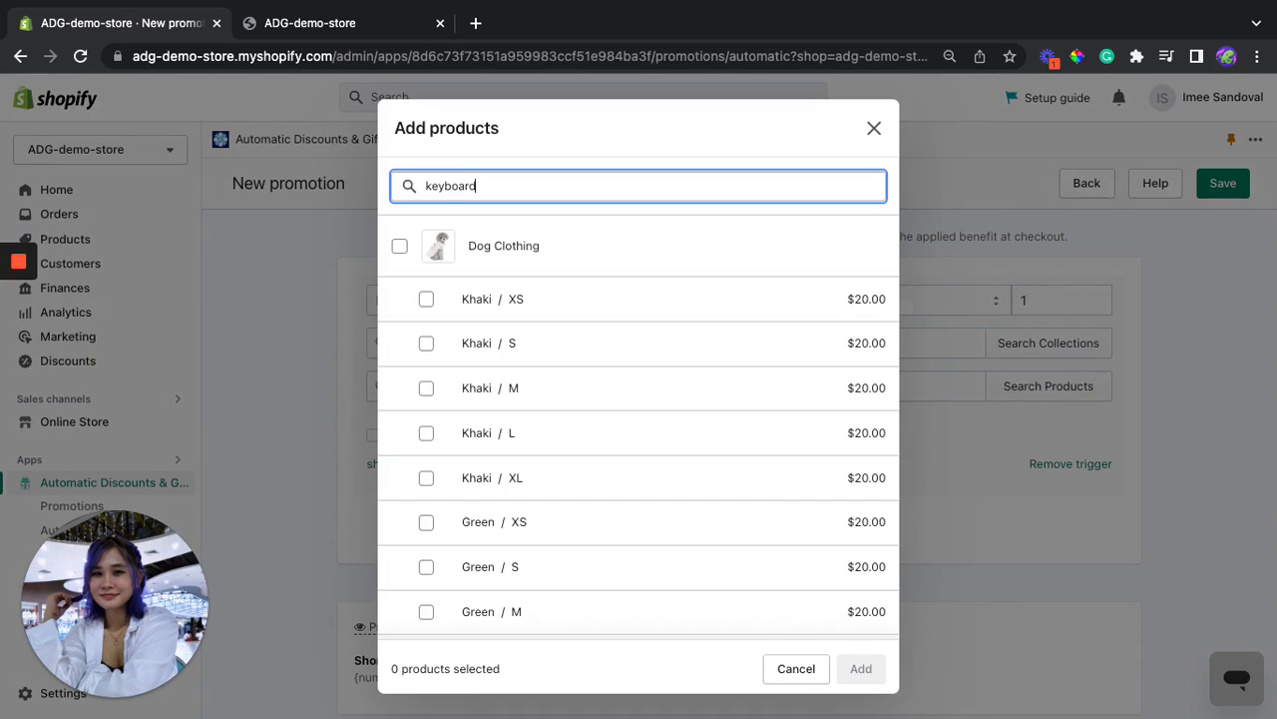
pyautogui.click(400, 380)
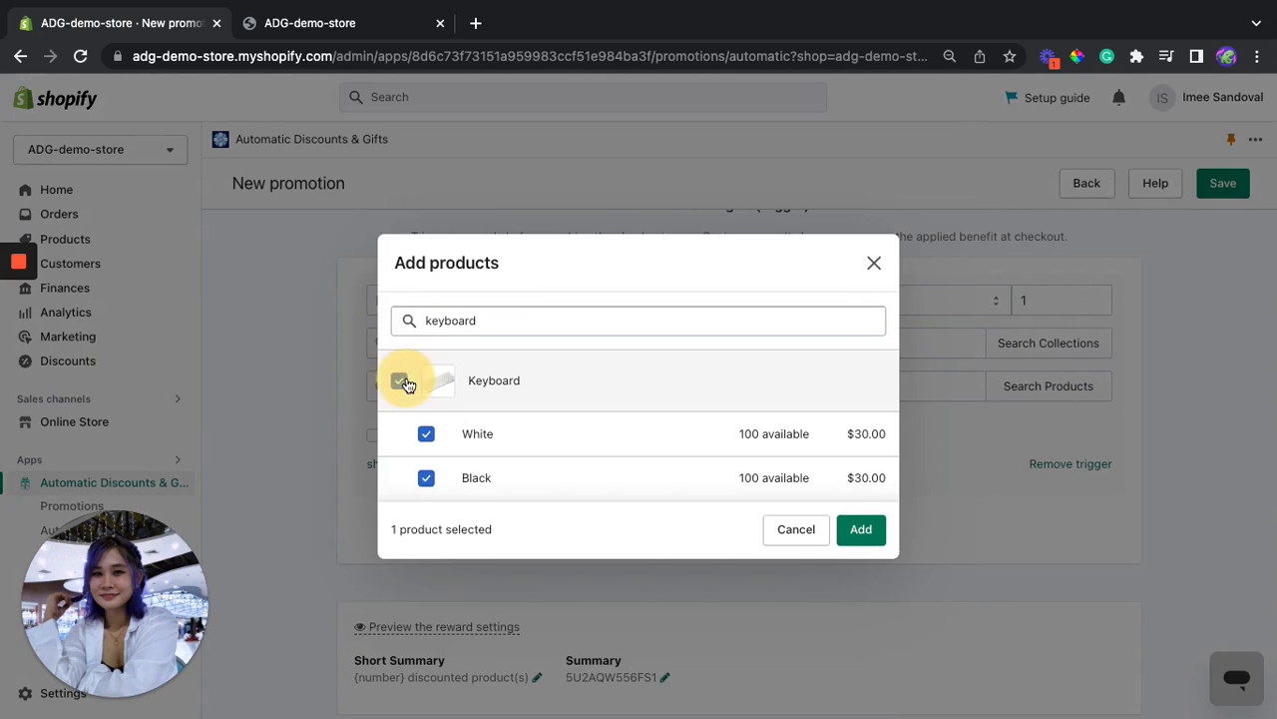
pyautogui.click(860, 530)
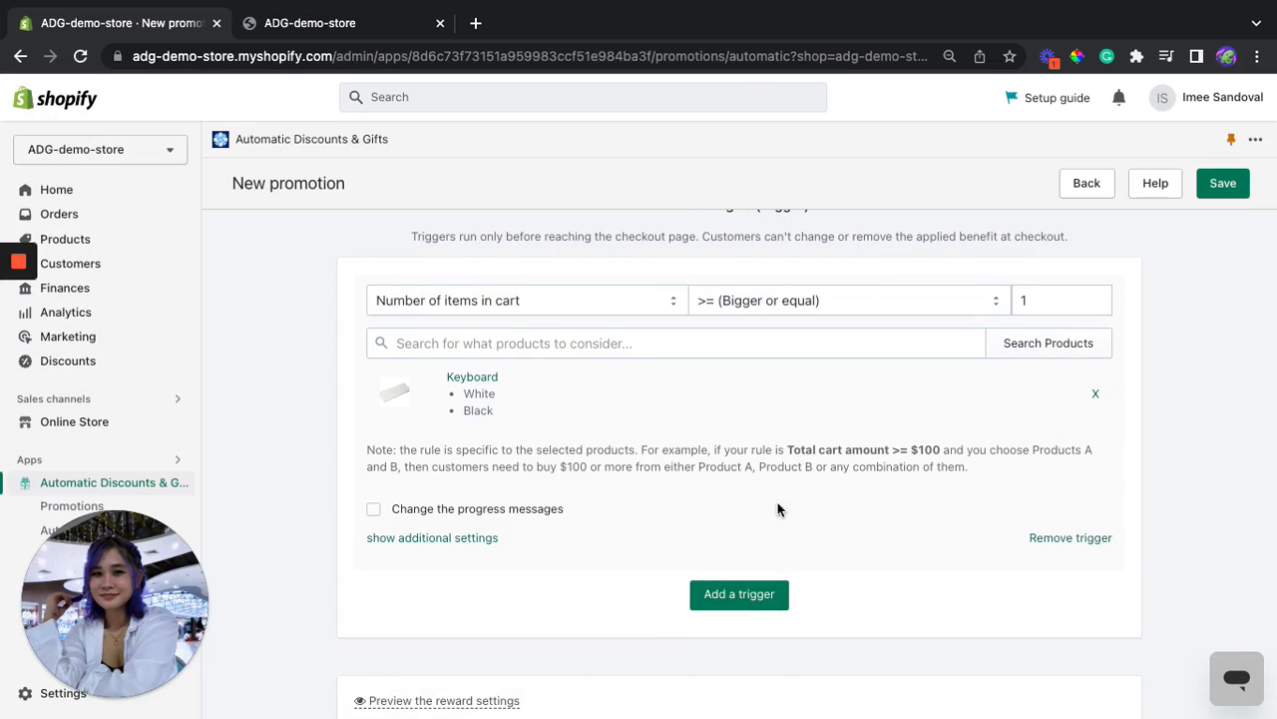
# Set the promotion's short summary to "Buy this for free gifts" and its summary to "Free gifts"
pyautogui.scroll(3, 692, 496)
pyautogui.scroll(5, 689, 496)
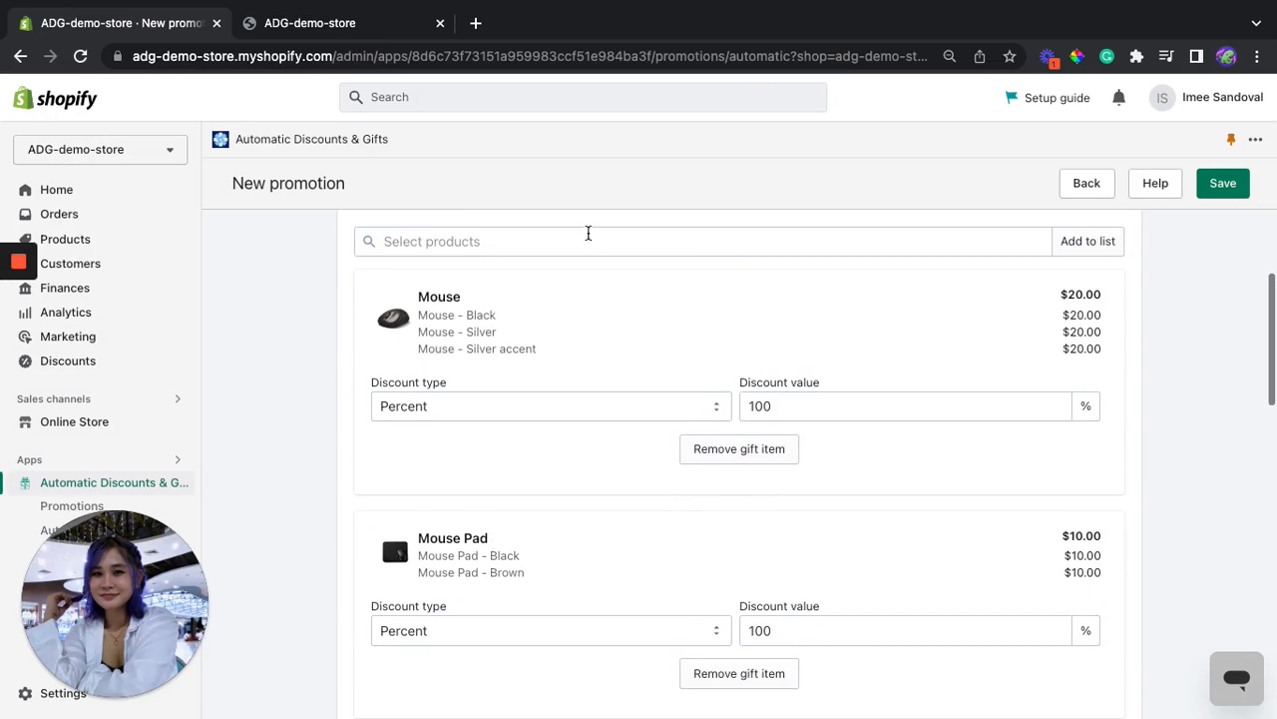
pyautogui.scroll(-10, 618, 593)
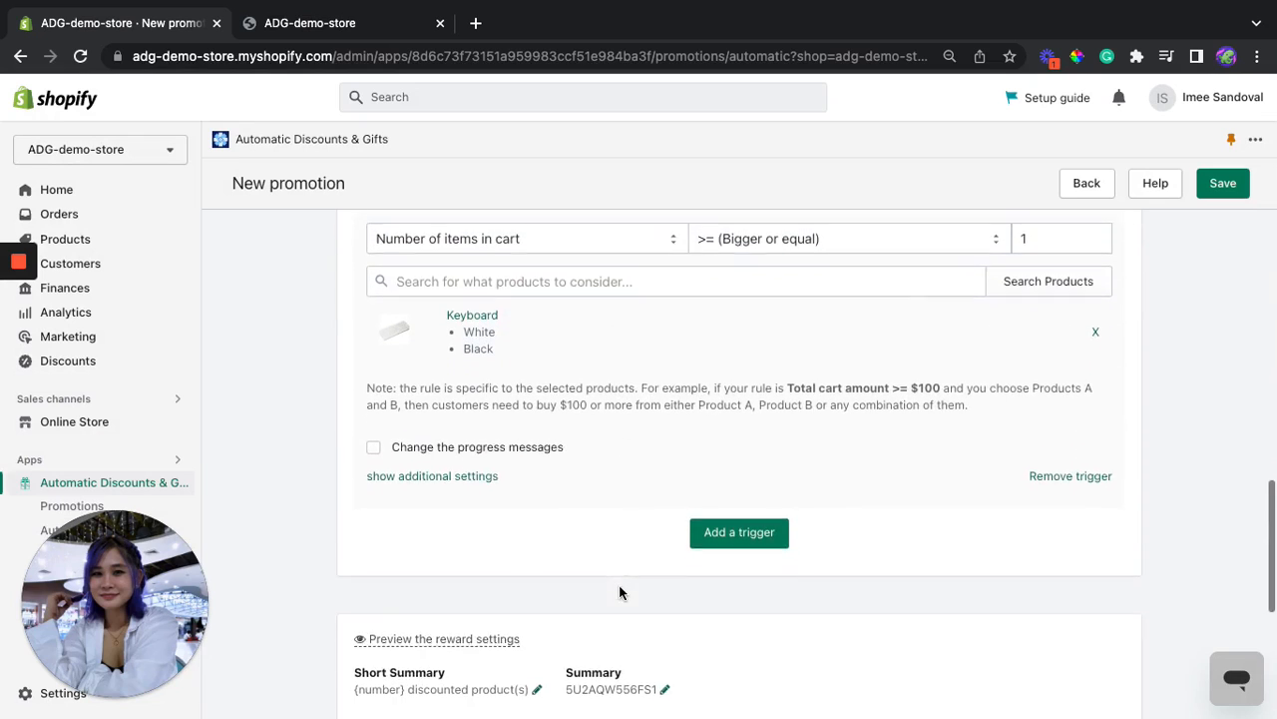
pyautogui.scroll(-1, 618, 592)
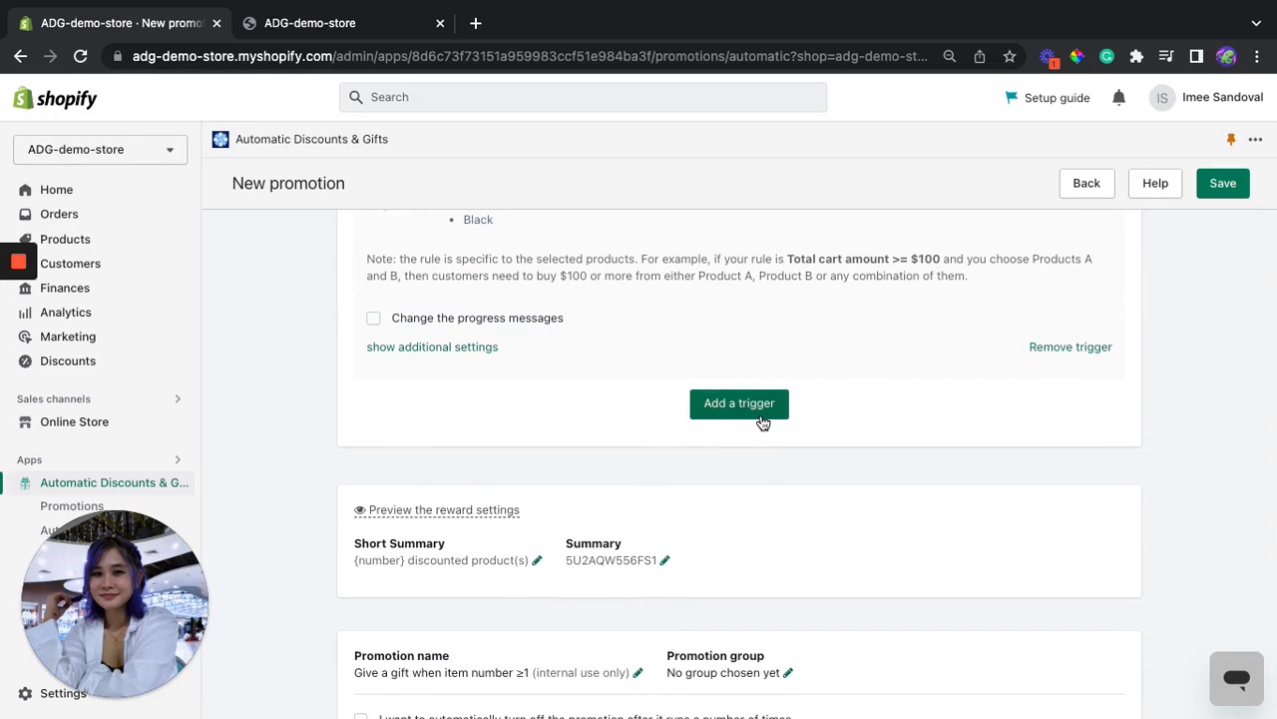
pyautogui.scroll(-3, 846, 410)
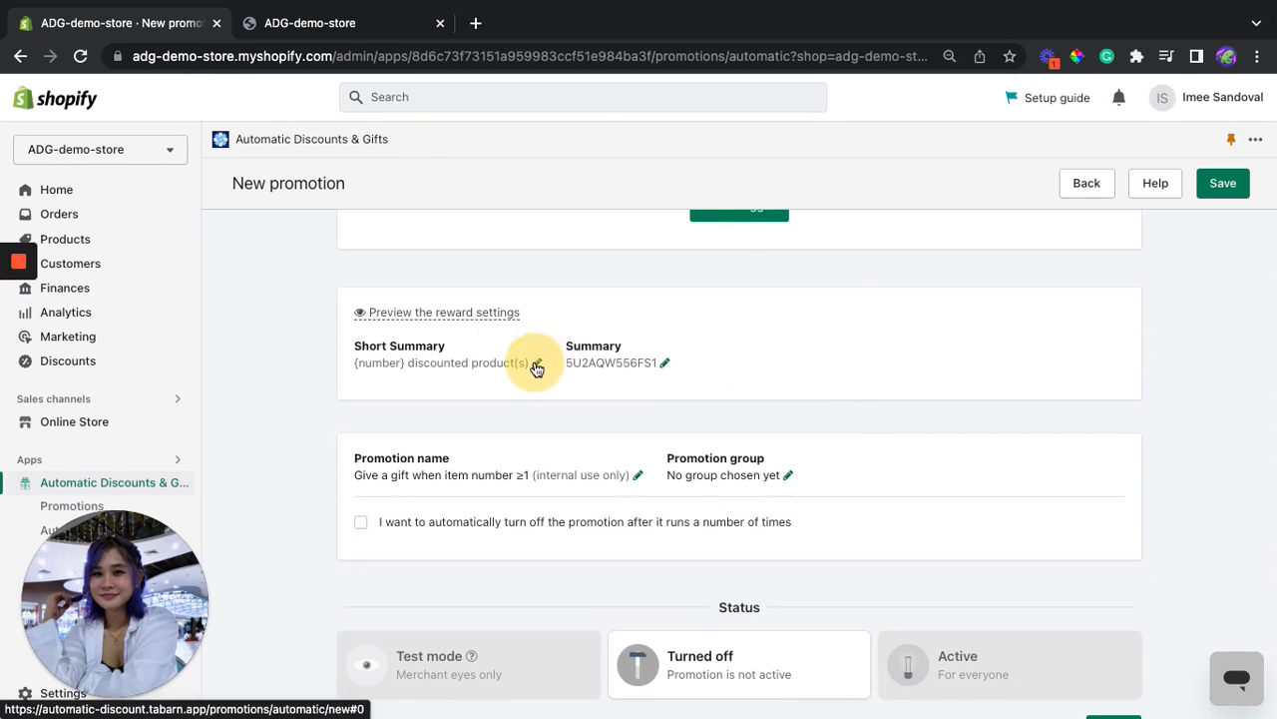
pyautogui.click(536, 362)
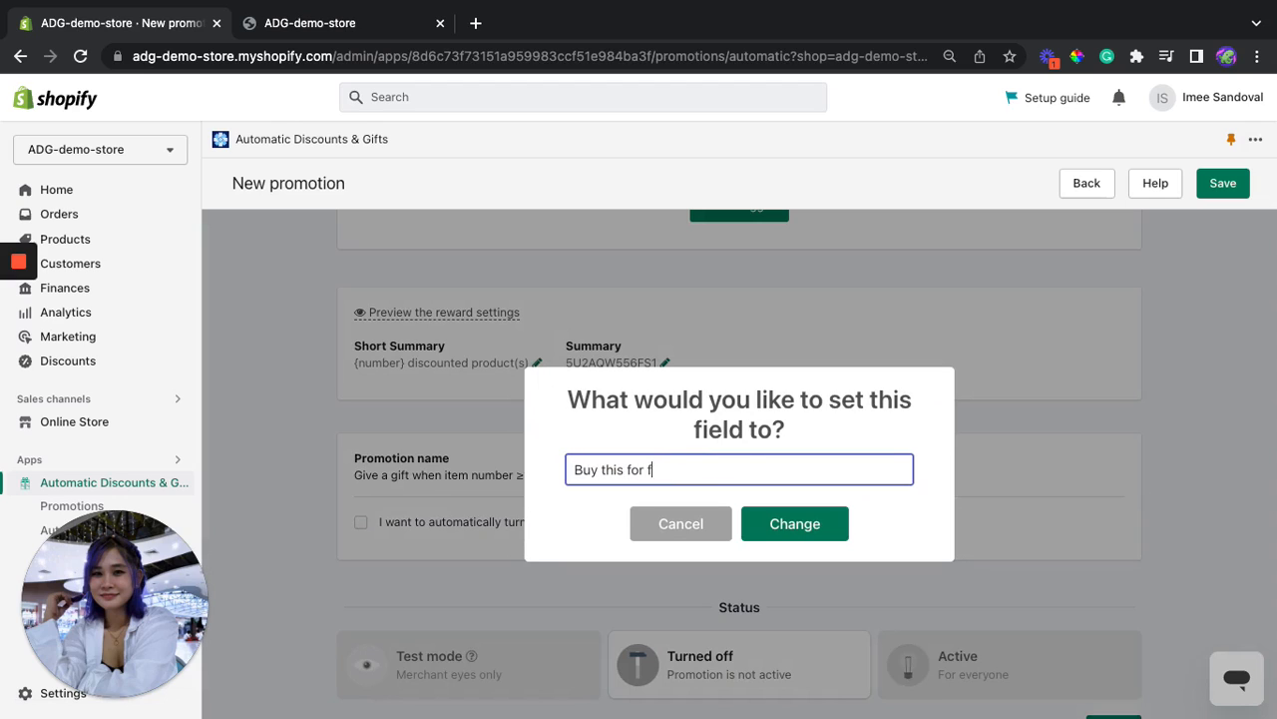
pyautogui.click(809, 522)
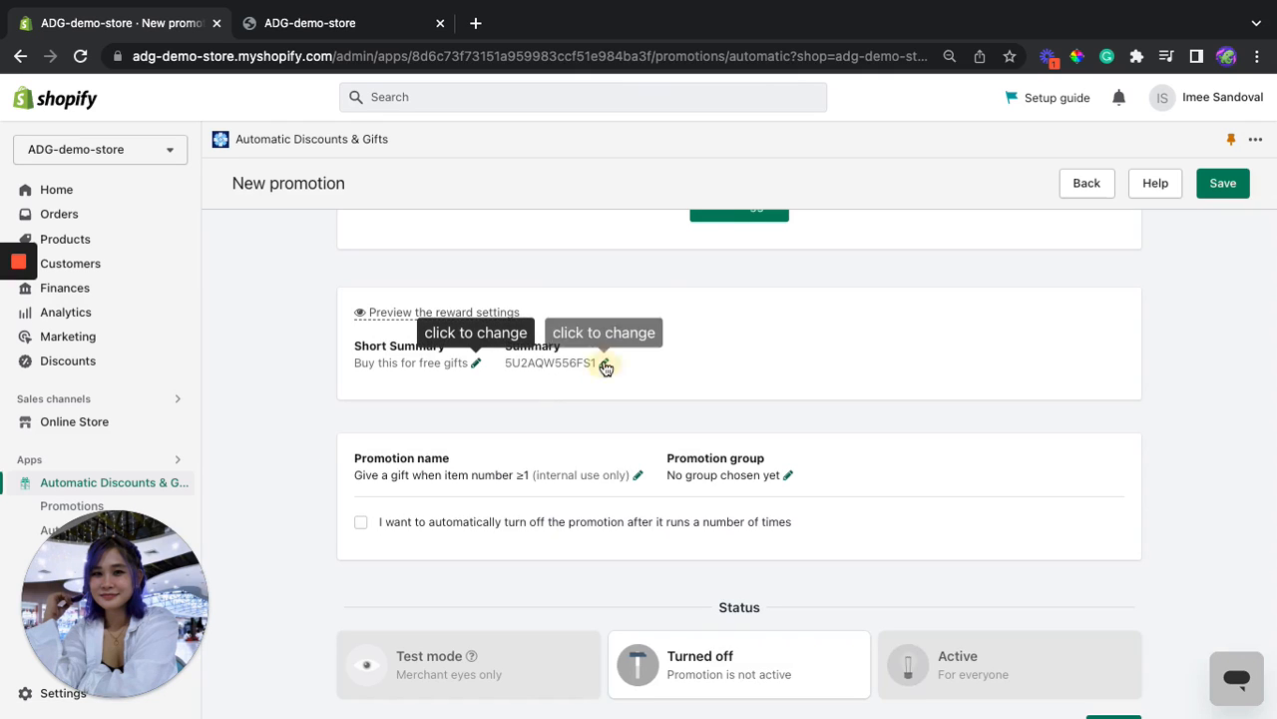
pyautogui.click(605, 365)
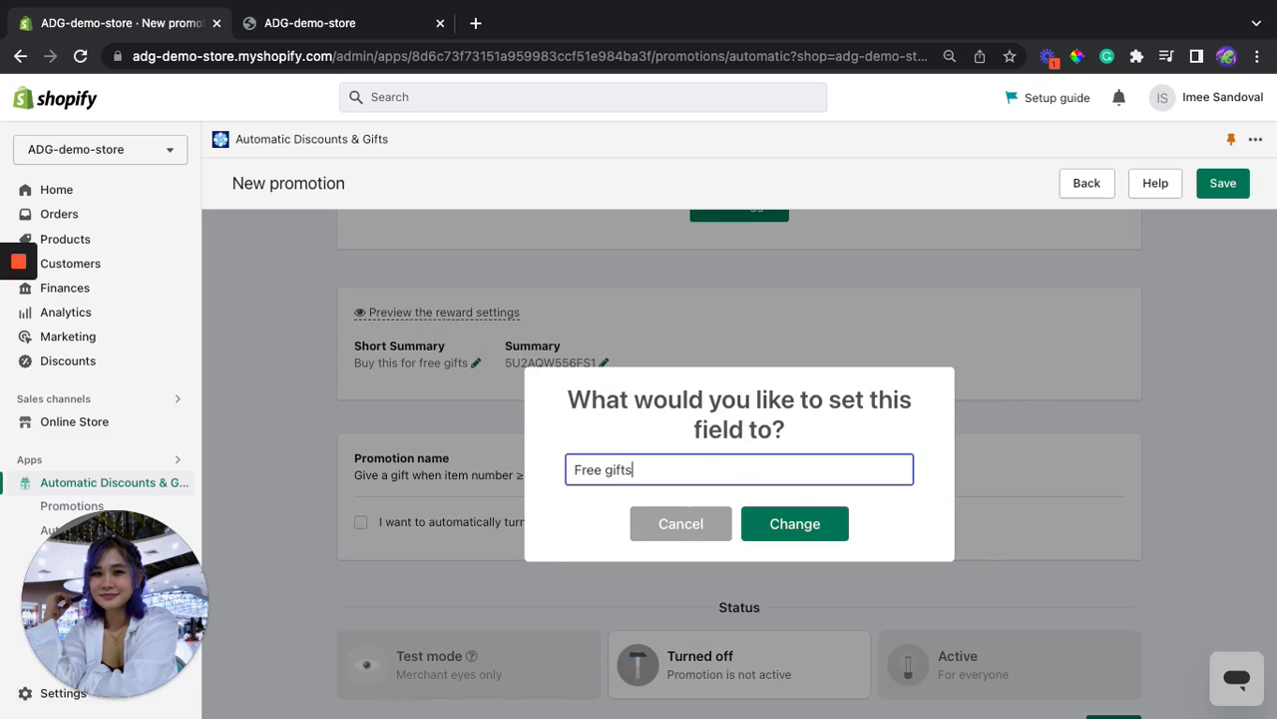
pyautogui.click(795, 521)
# Set the promotion's status to Active for everyone and save the promotion
pyautogui.scroll(-1, 606, 373)
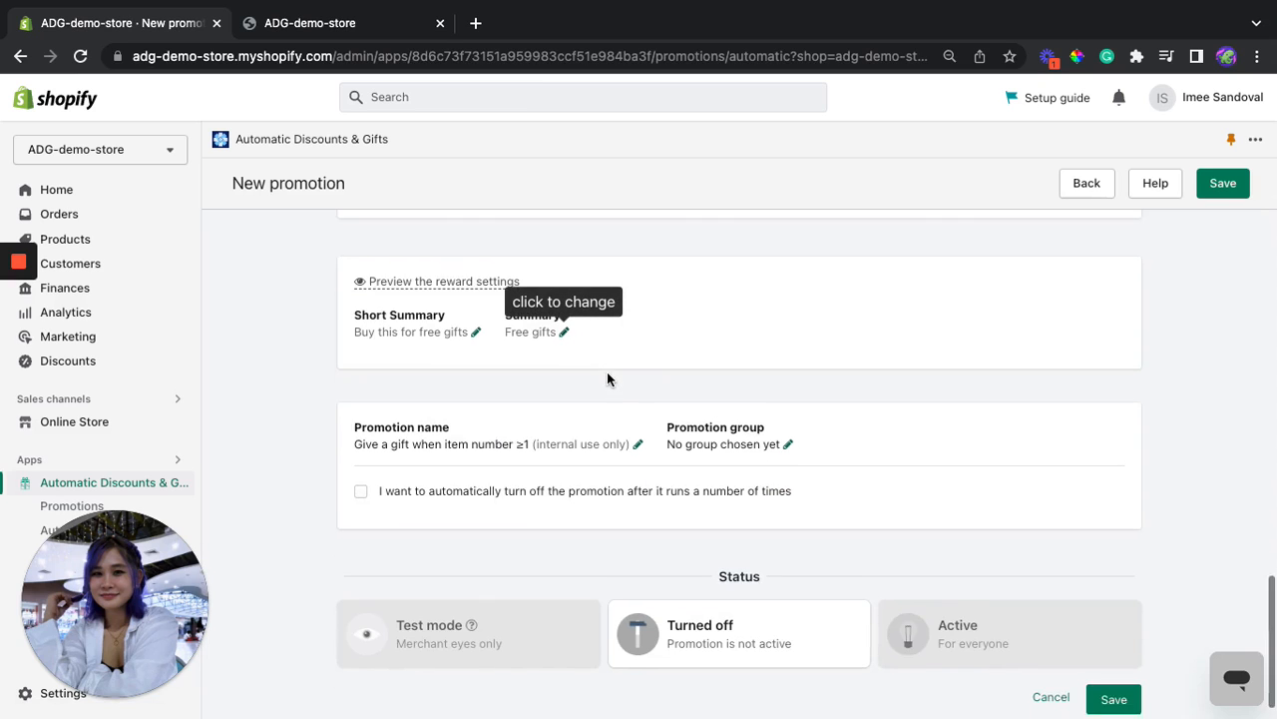
pyautogui.click(481, 622)
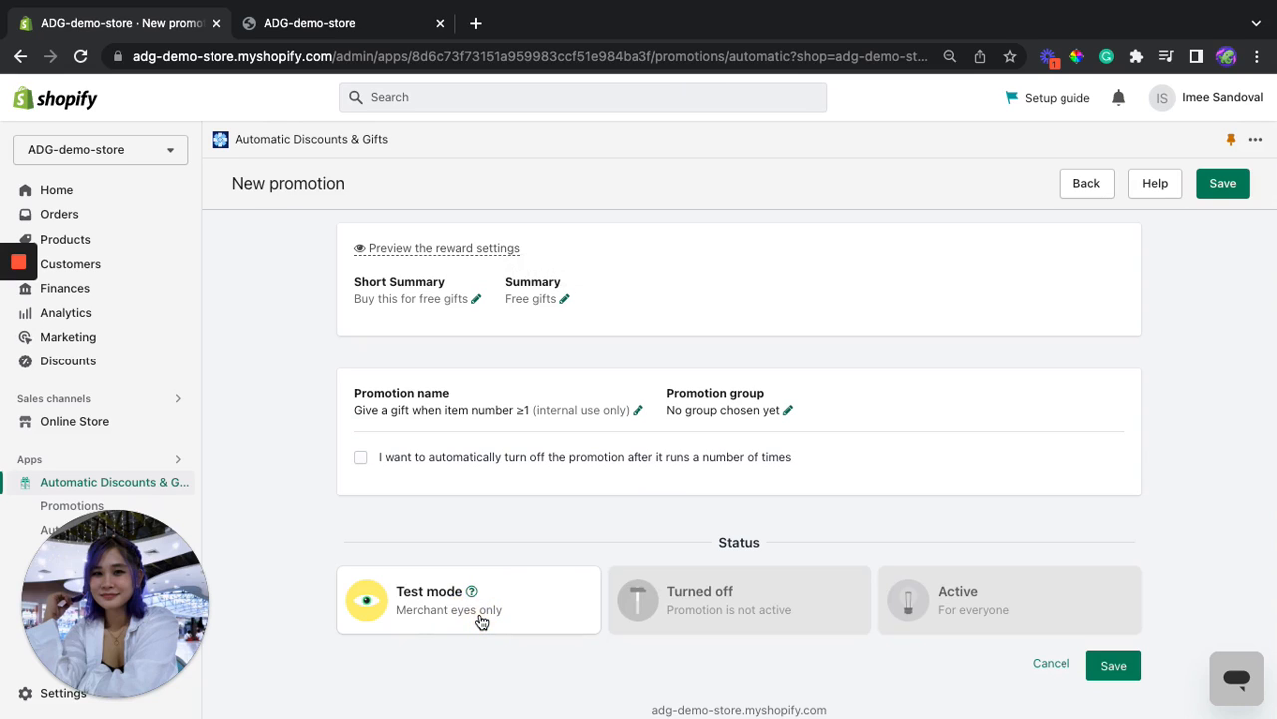
pyautogui.click(1026, 611)
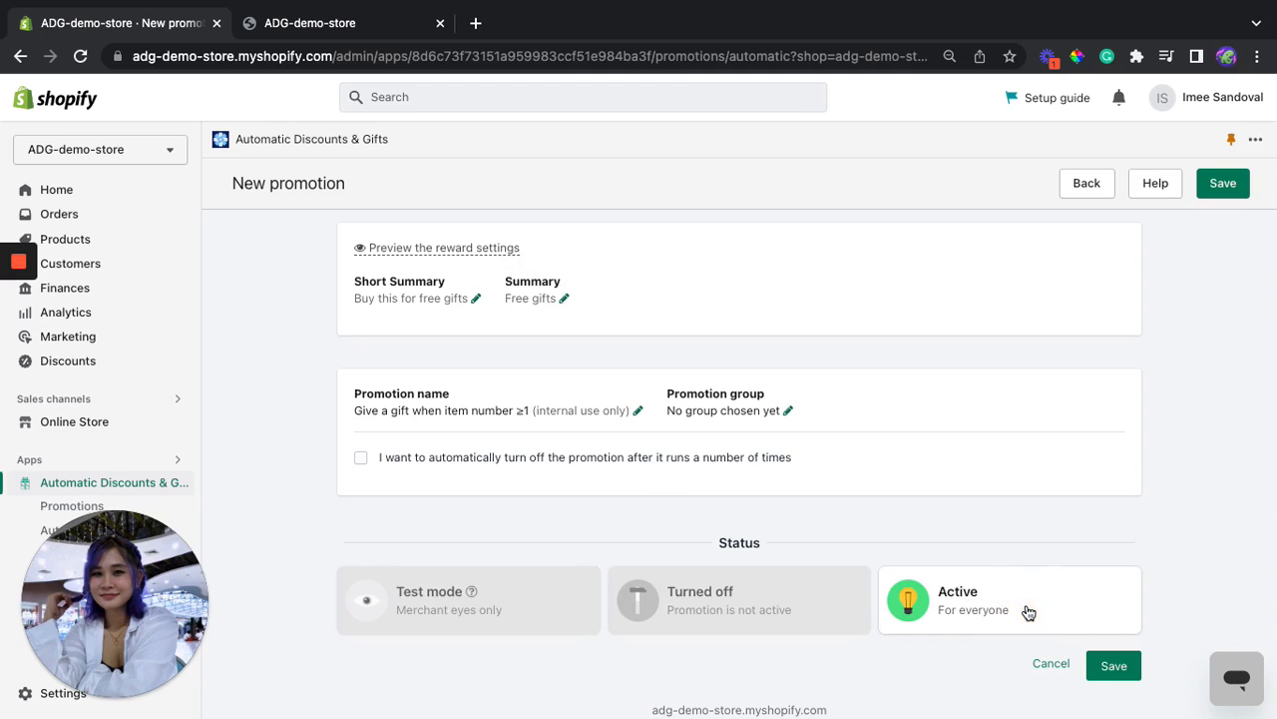
pyautogui.click(1114, 667)
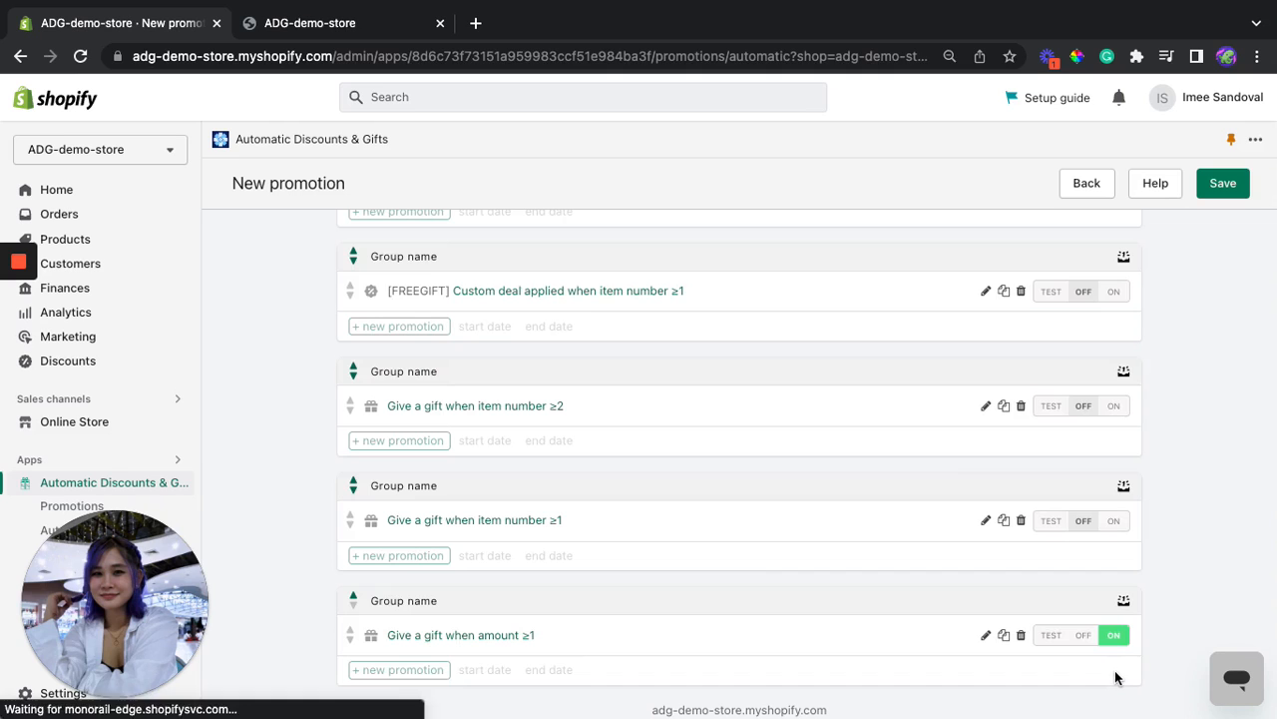
pyautogui.scroll(7, 919, 428)
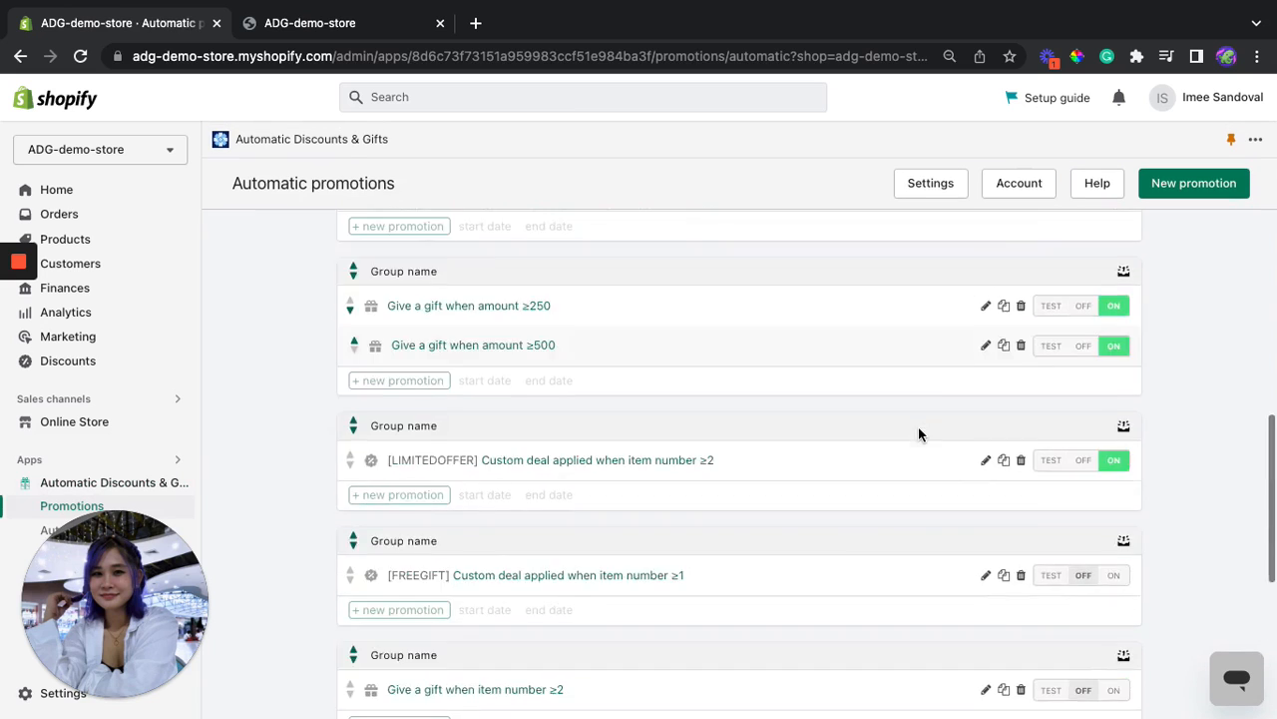
pyautogui.scroll(-8, 918, 434)
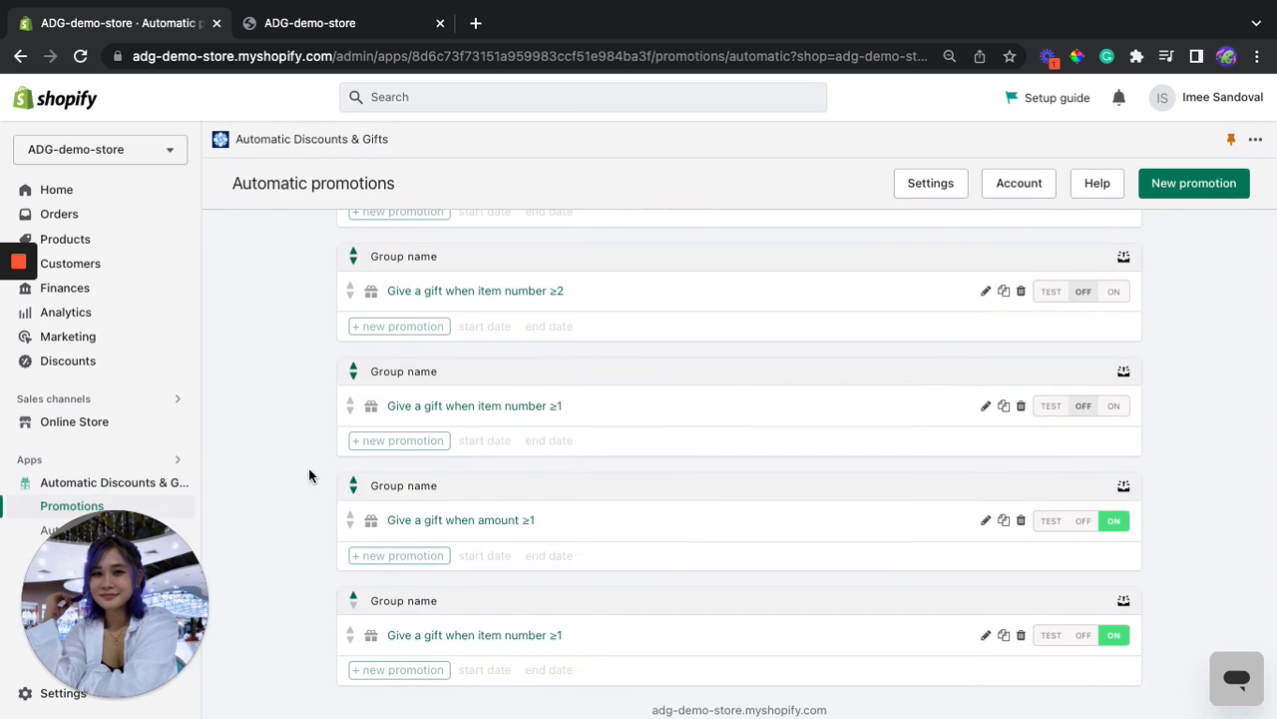
# Switch to the demo storefront, search for "keyboard" and add one white Keyboard to the cart
pyautogui.click(369, 24)
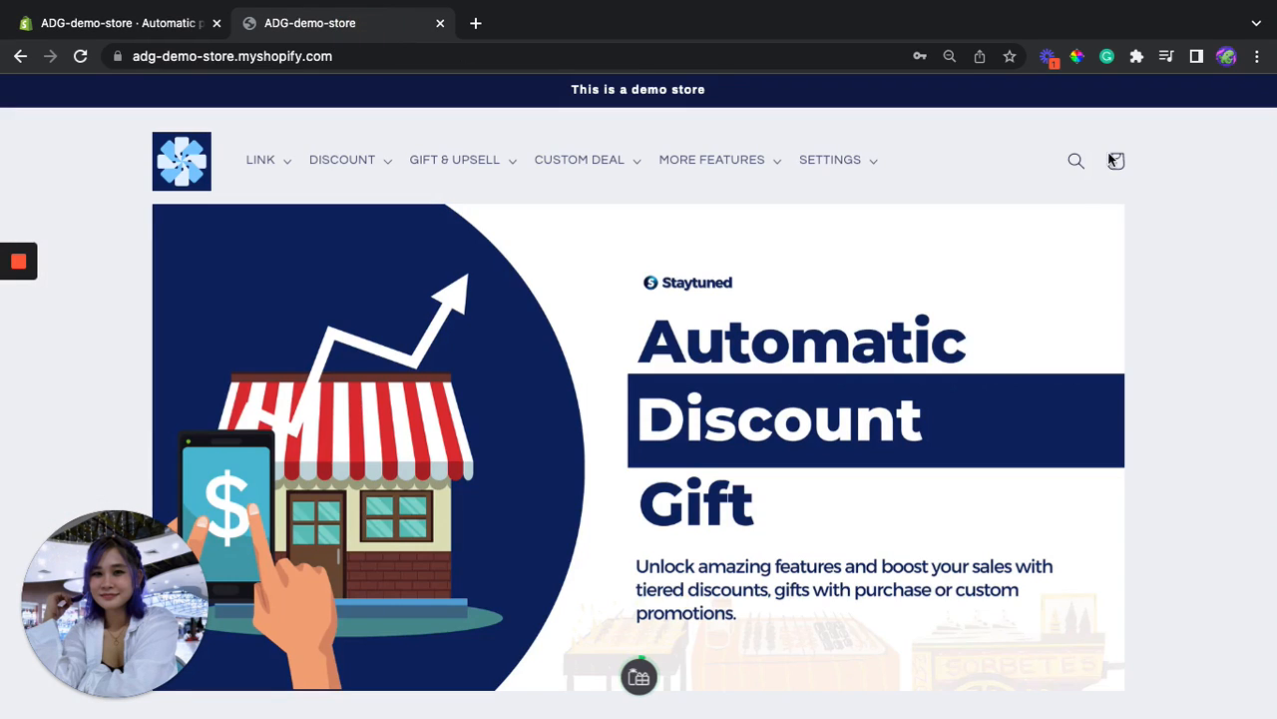
pyautogui.click(1073, 174)
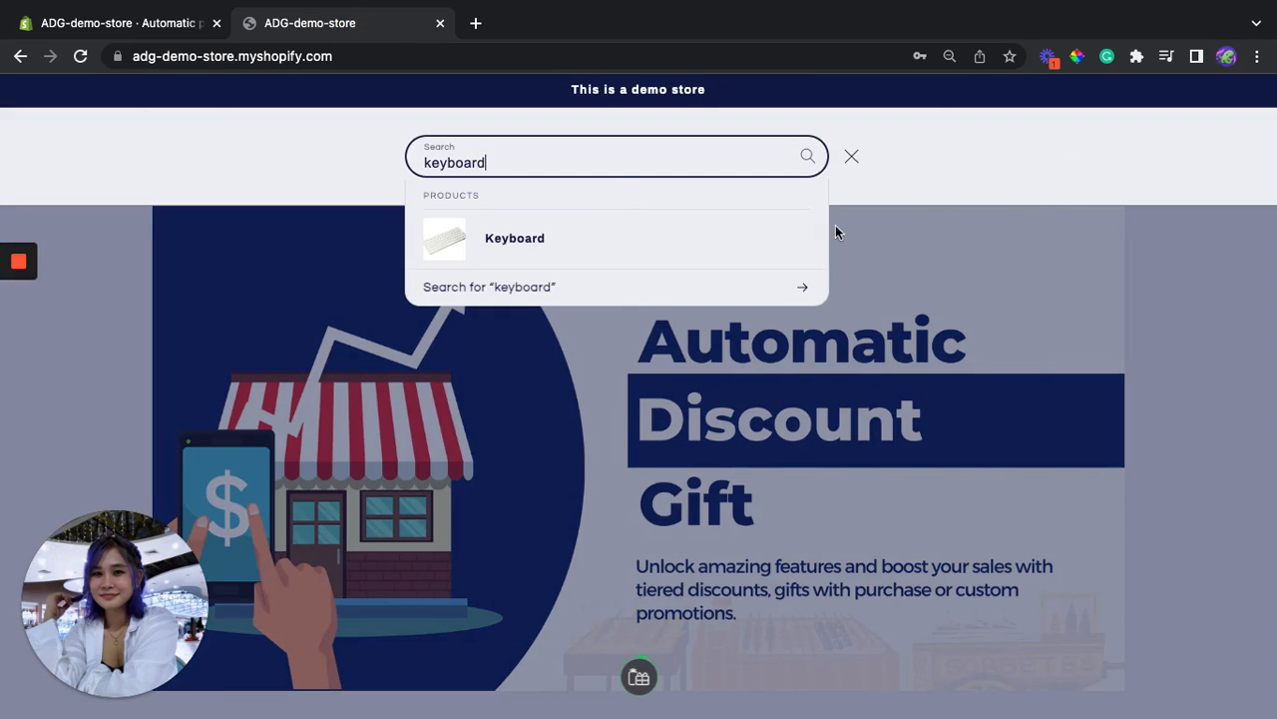
pyautogui.click(560, 242)
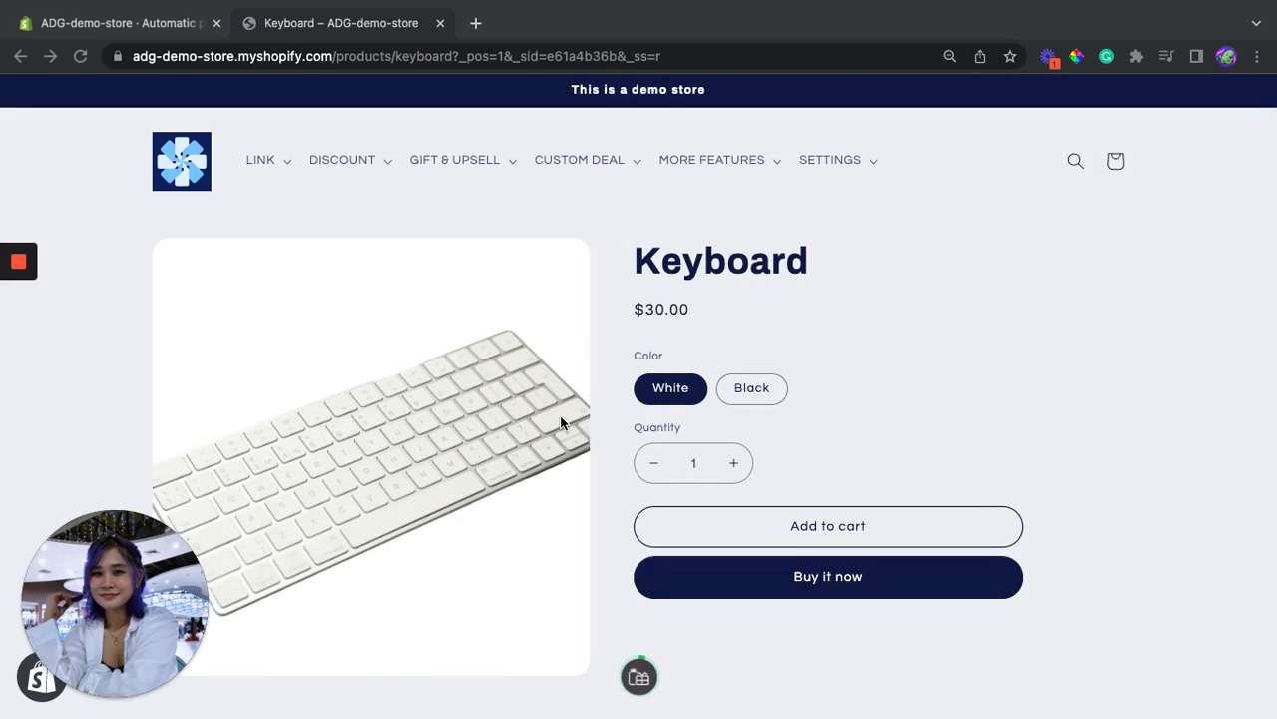
pyautogui.click(829, 526)
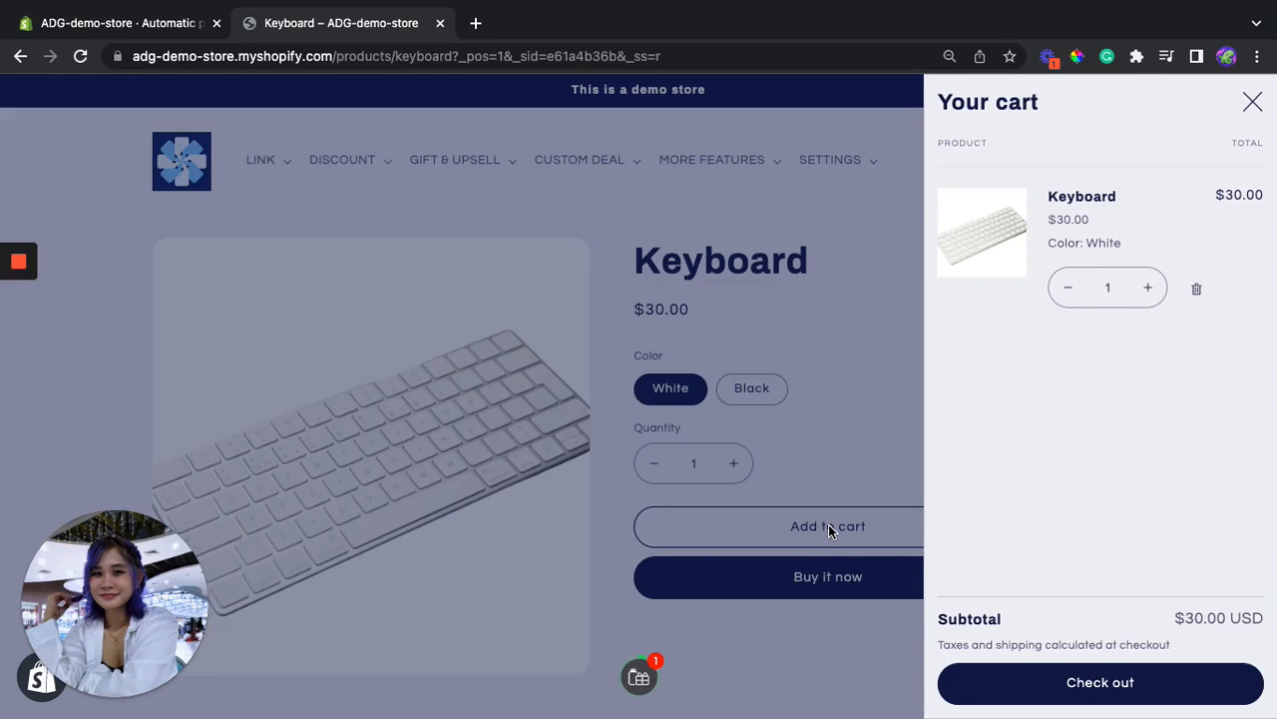
# Open the storefront's reward widget and select the Free gifts reward
pyautogui.click(640, 681)
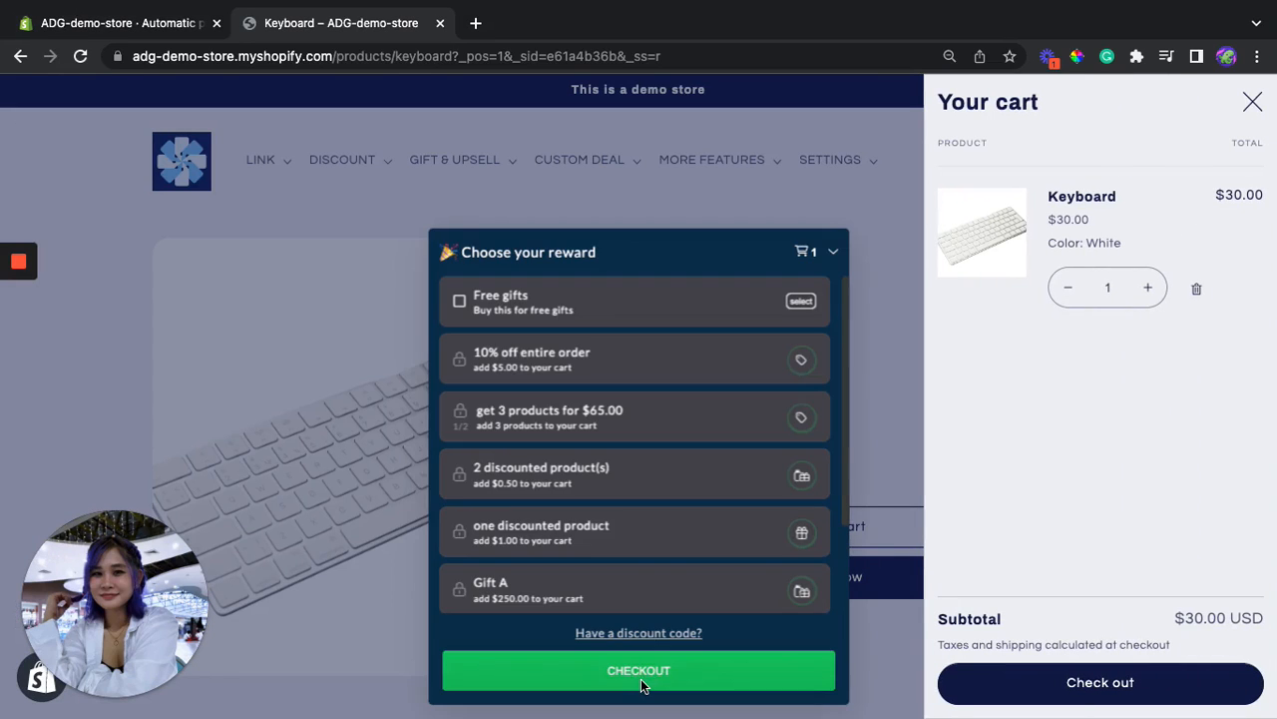
pyautogui.click(573, 302)
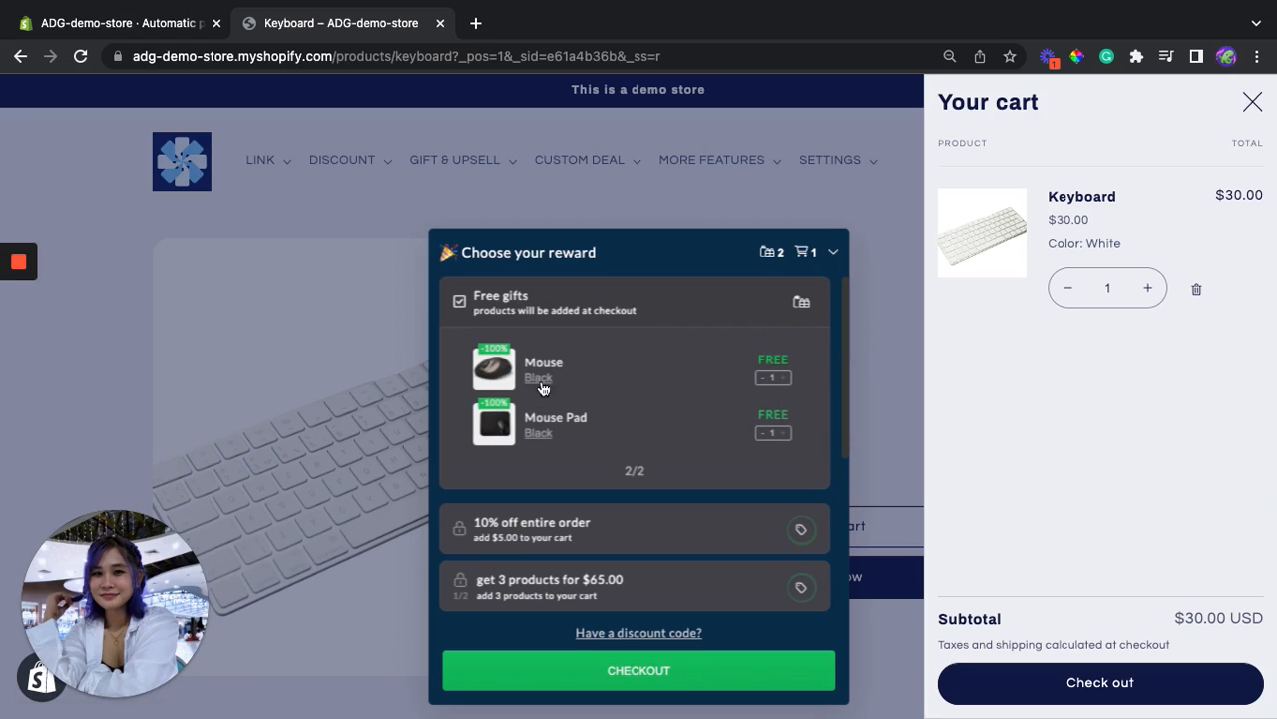
# Switch the free Mouse to the Silver variant and the free Mouse Pad to Brown
pyautogui.click(539, 377)
pyautogui.click(557, 395)
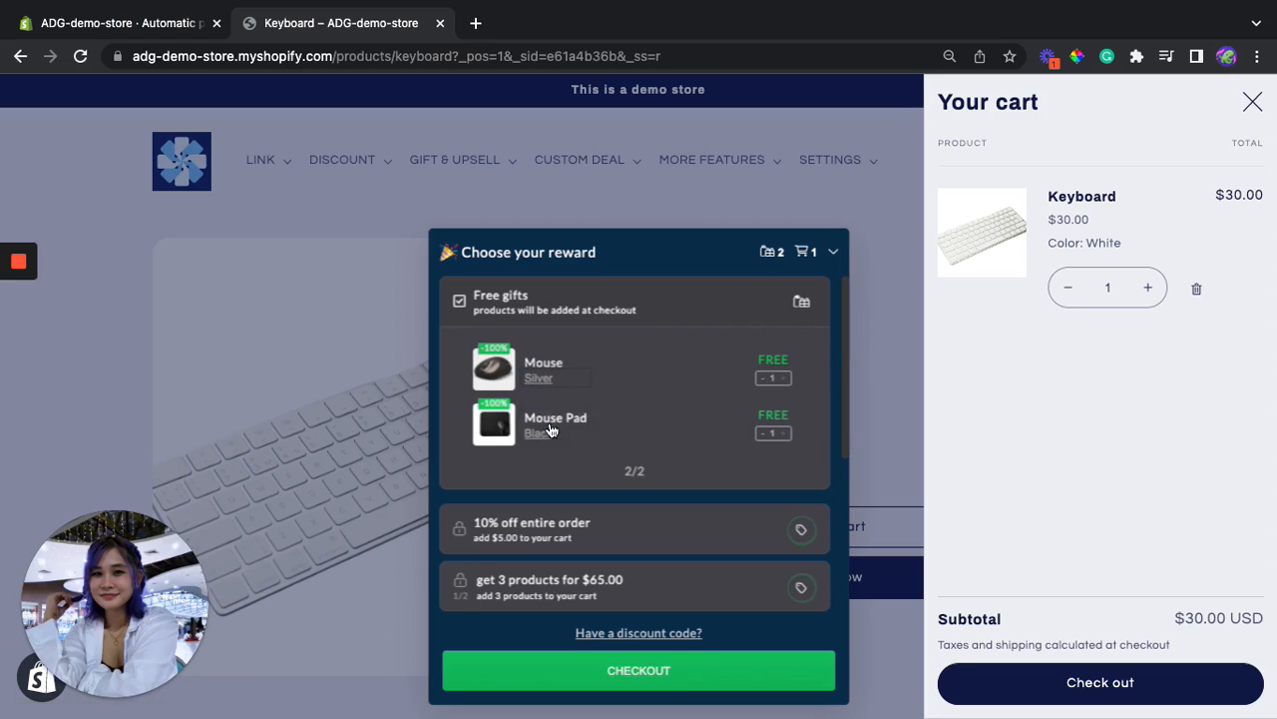
pyautogui.click(539, 434)
pyautogui.click(550, 453)
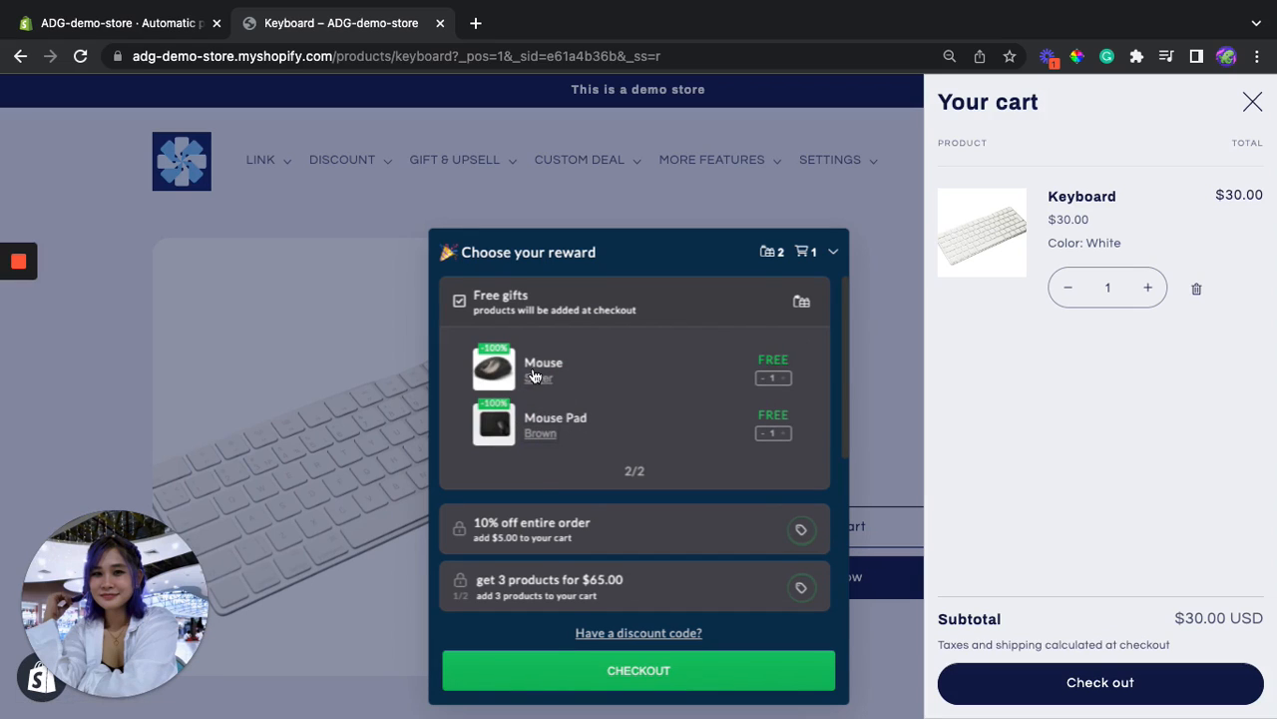
# Choose the Silver accent variant for the free Mouse and Black for the free Mouse Pad
pyautogui.click(540, 379)
pyautogui.click(557, 395)
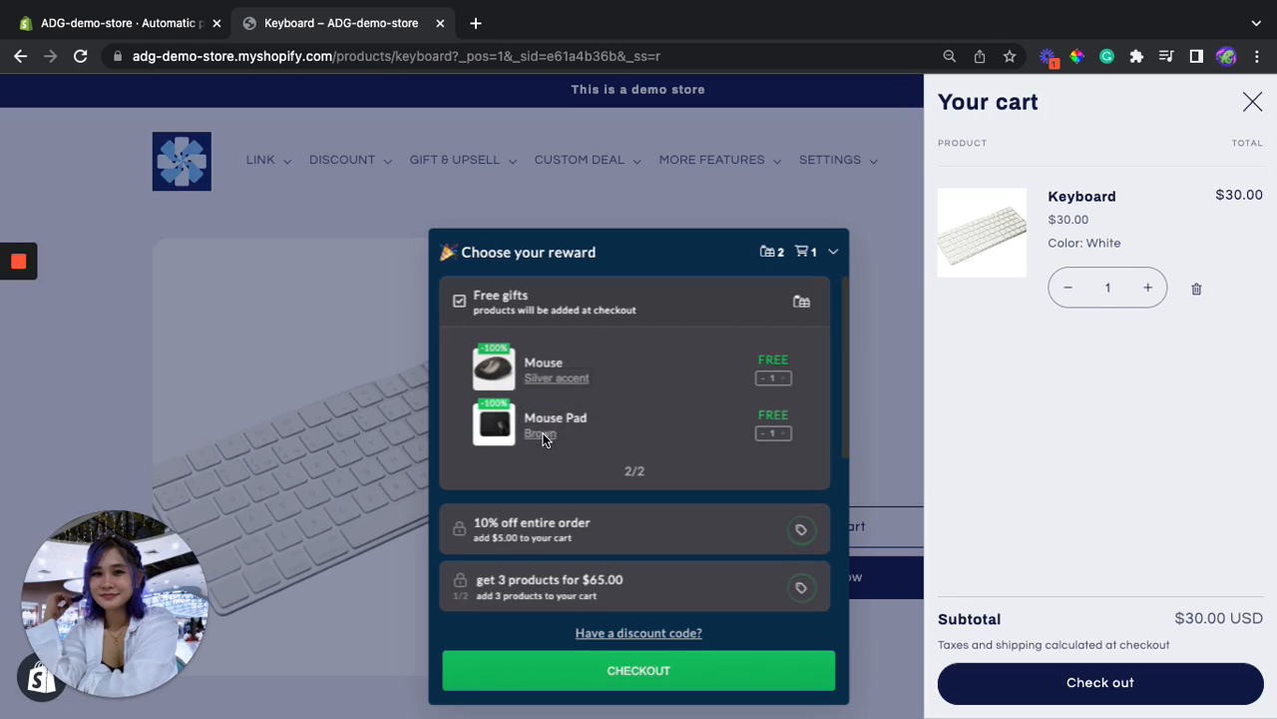
pyautogui.click(540, 433)
pyautogui.click(549, 413)
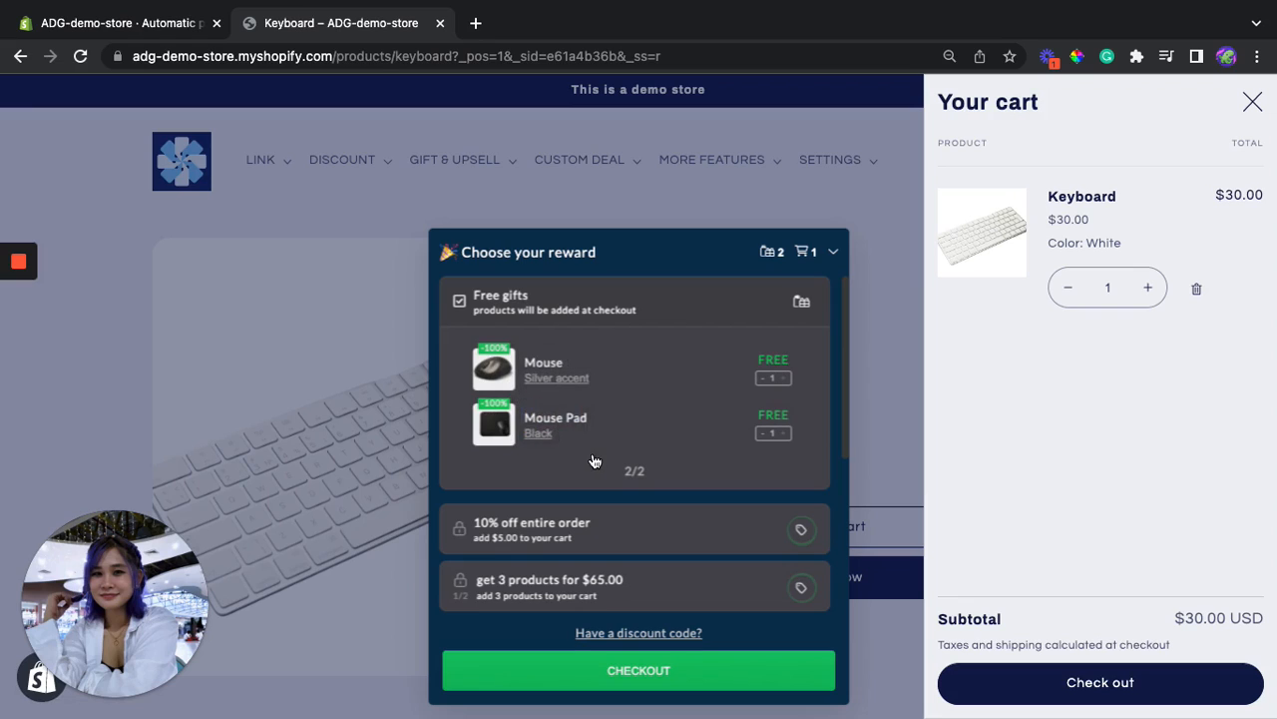
# Proceed to checkout with the selected gifts and check the item prices in the order summary
pyautogui.click(643, 688)
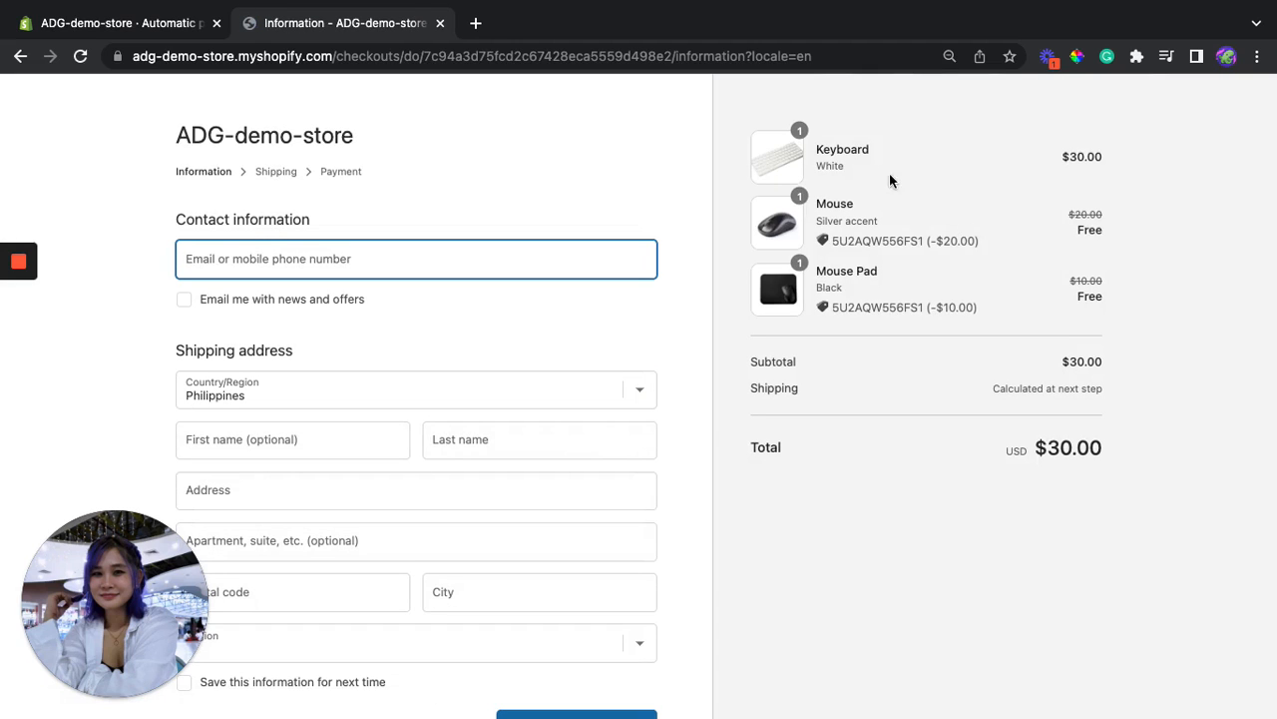
pyautogui.moveTo(816, 148); pyautogui.dragTo(1097, 158)
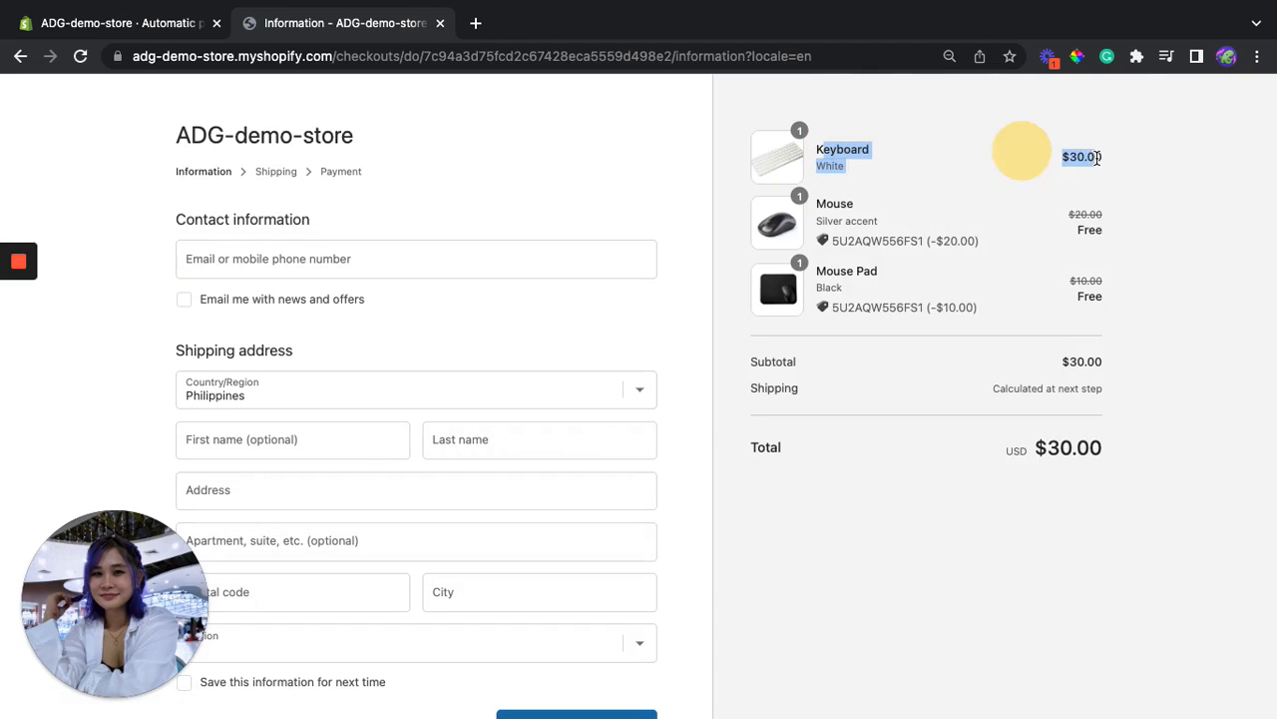
pyautogui.click(1098, 157)
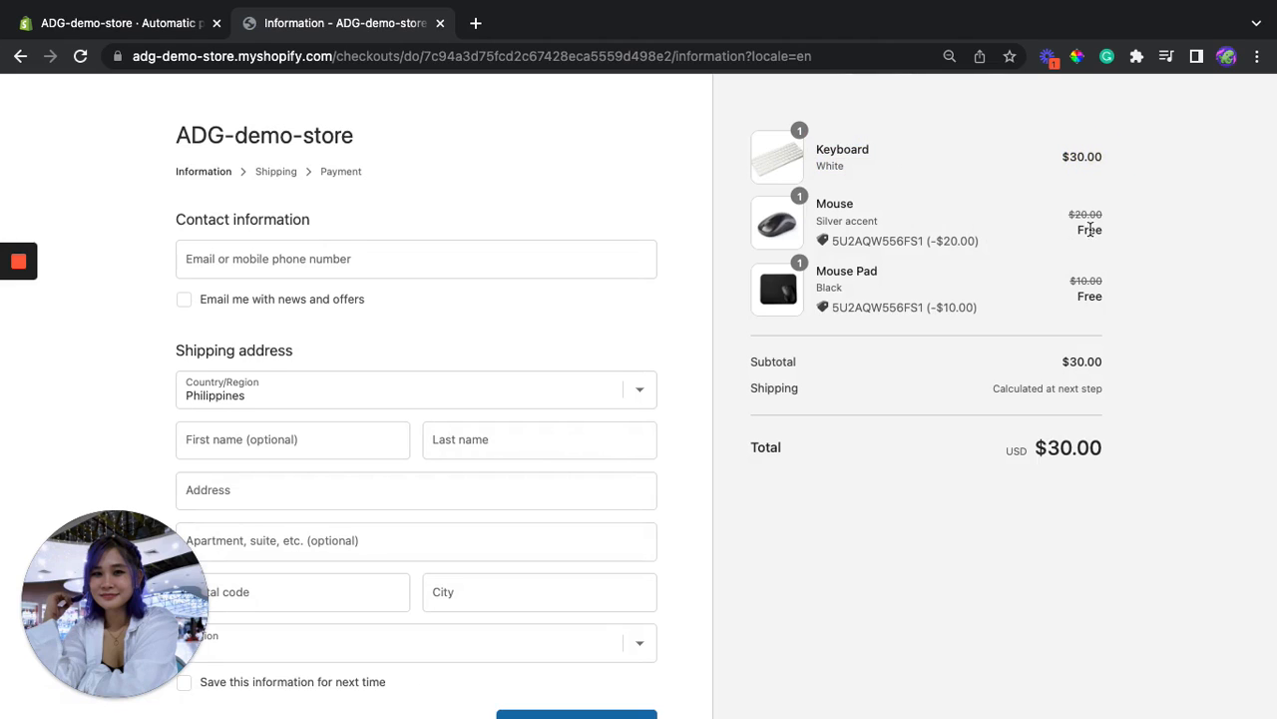